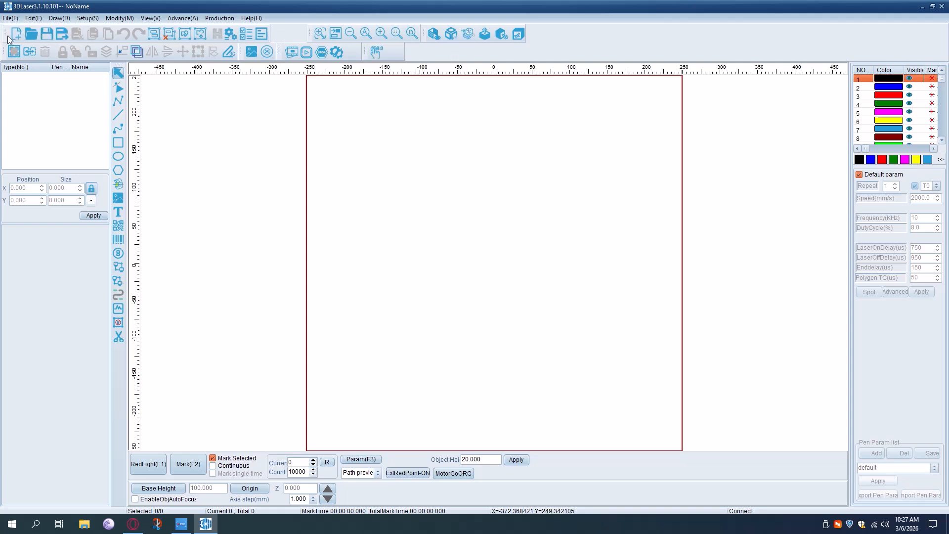
- Rearrange the upper row of toolbars so the system, view and 3D toolbars sit close together
{"action": "left_click_drag", "start_coordinate": [5, 33], "coordinate": [226, 196]}
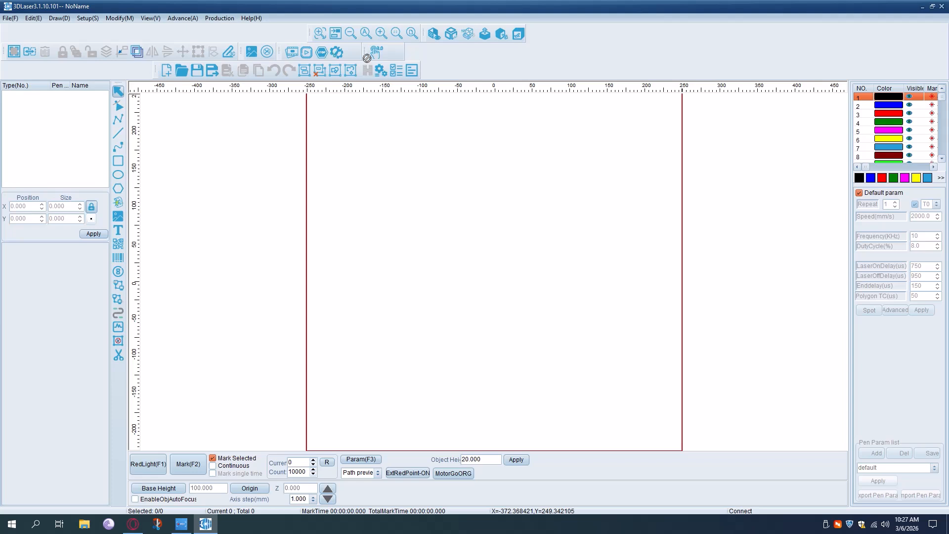
{"action": "left_click_drag", "start_coordinate": [157, 70], "coordinate": [8, 39]}
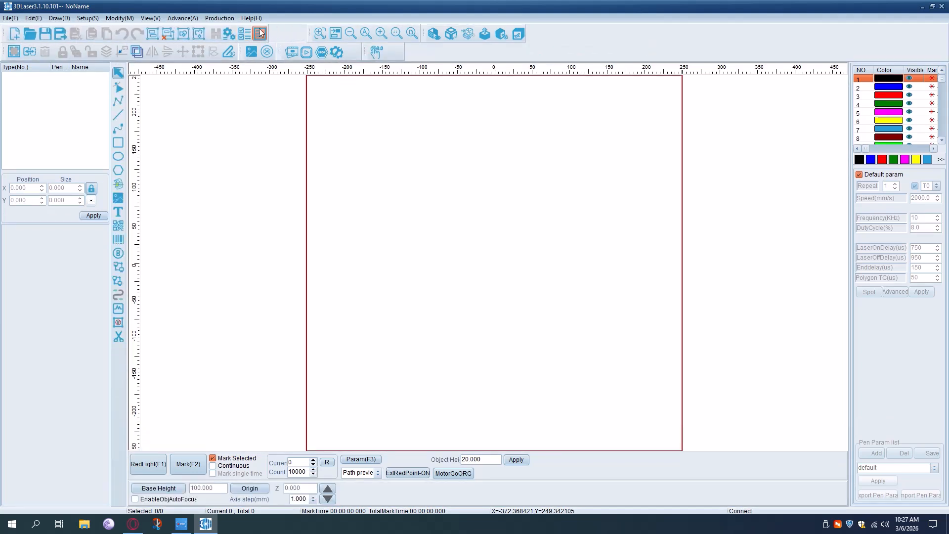
{"action": "left_click_drag", "start_coordinate": [309, 31], "coordinate": [271, 38]}
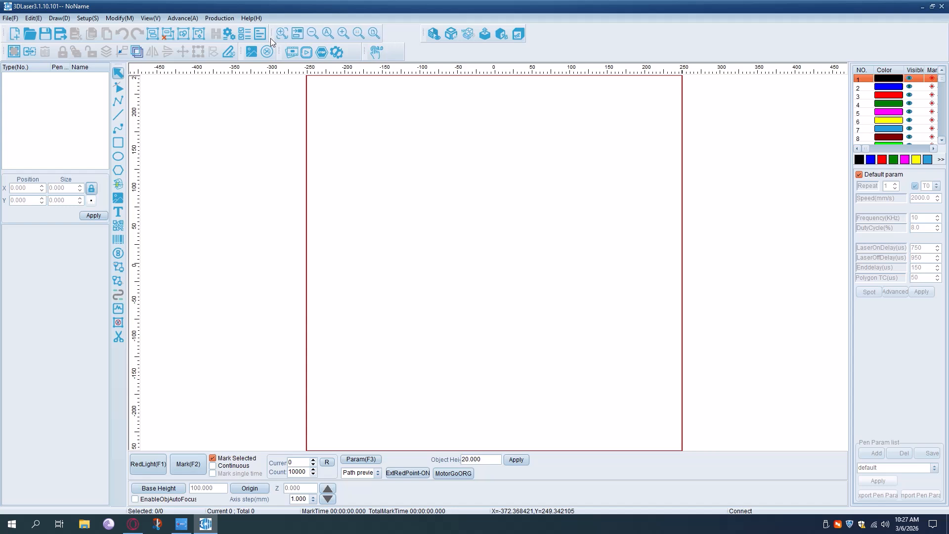
{"action": "left_click_drag", "start_coordinate": [424, 33], "coordinate": [390, 39]}
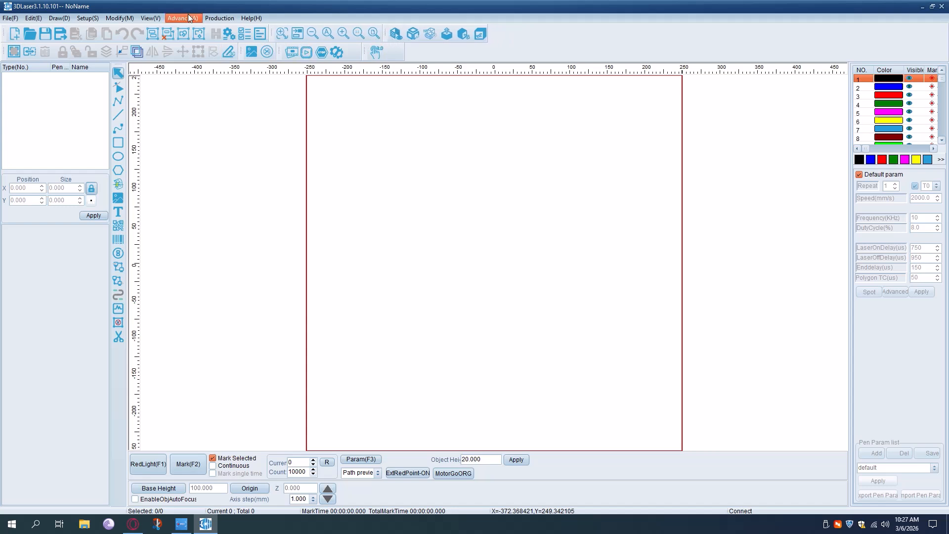
- Hide the View toolbar, Ruler bar, Obj list bar and Draw toolbar
{"action": "left_click", "coordinate": [158, 16]}
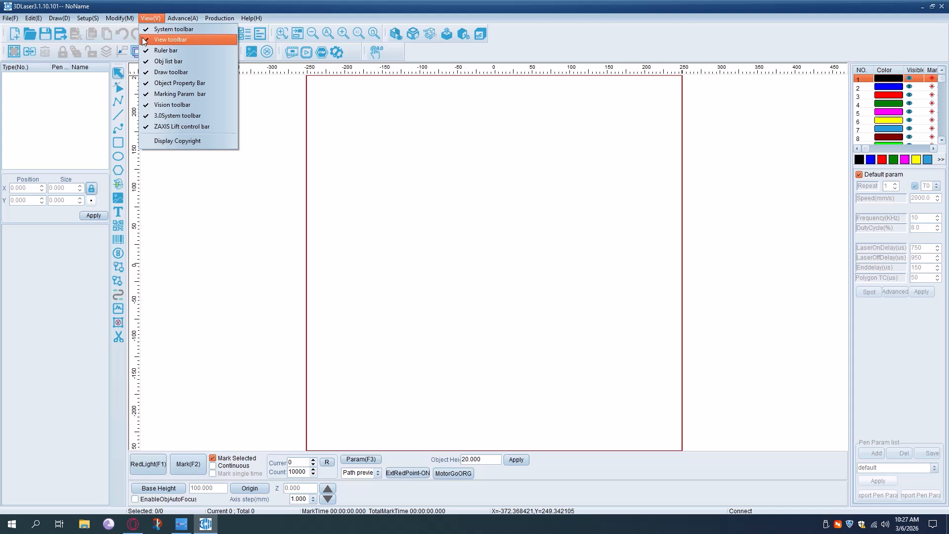
{"action": "left_click", "coordinate": [168, 39]}
{"action": "left_click", "coordinate": [149, 20]}
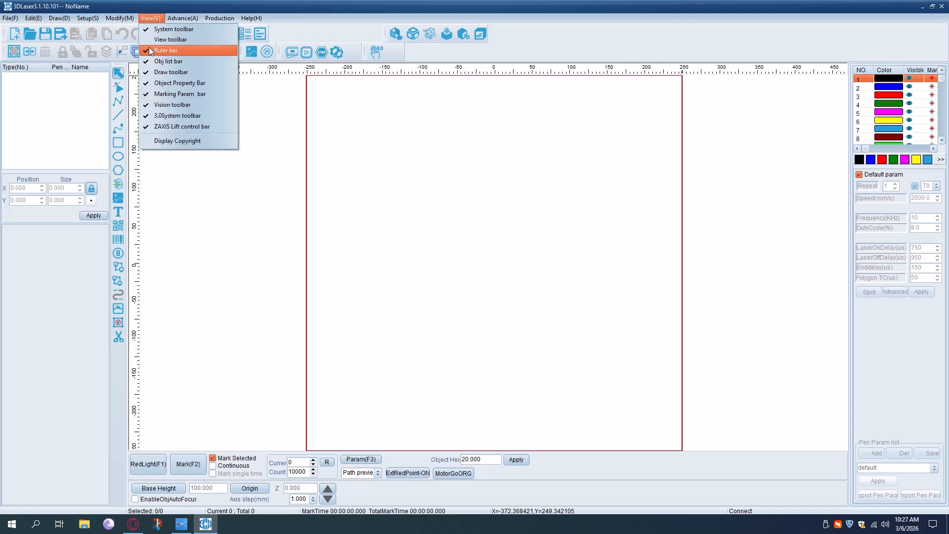
{"action": "left_click", "coordinate": [150, 48]}
{"action": "left_click", "coordinate": [150, 21]}
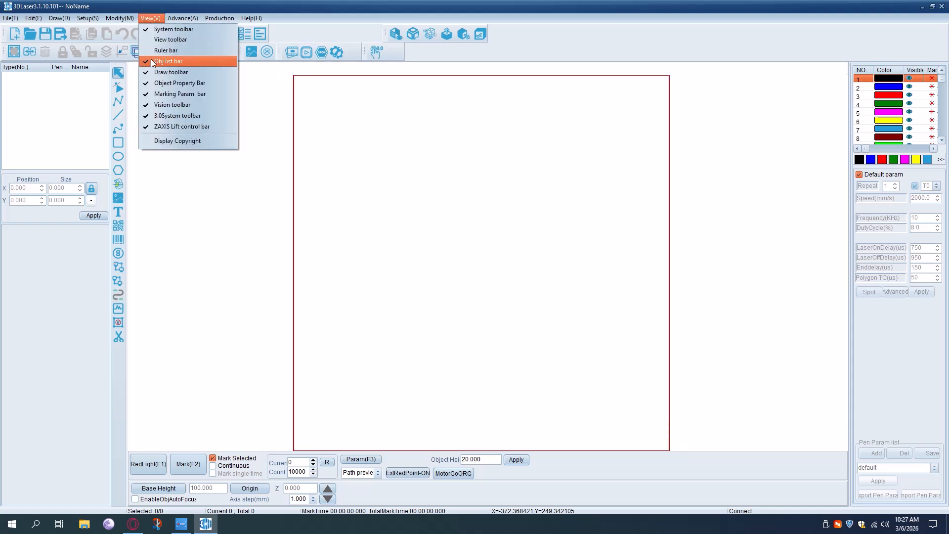
{"action": "left_click", "coordinate": [151, 61]}
{"action": "left_click", "coordinate": [151, 18]}
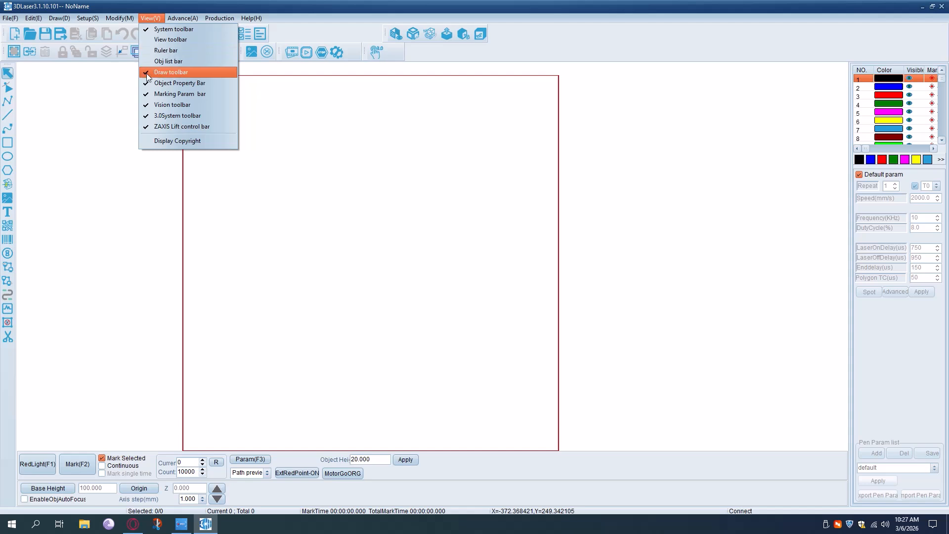
{"action": "left_click", "coordinate": [164, 72]}
- Hide the Object Property Bar, Marking Param bar, Vision toolbar and 3.0System toolbar
{"action": "left_click", "coordinate": [150, 19]}
{"action": "left_click", "coordinate": [153, 82]}
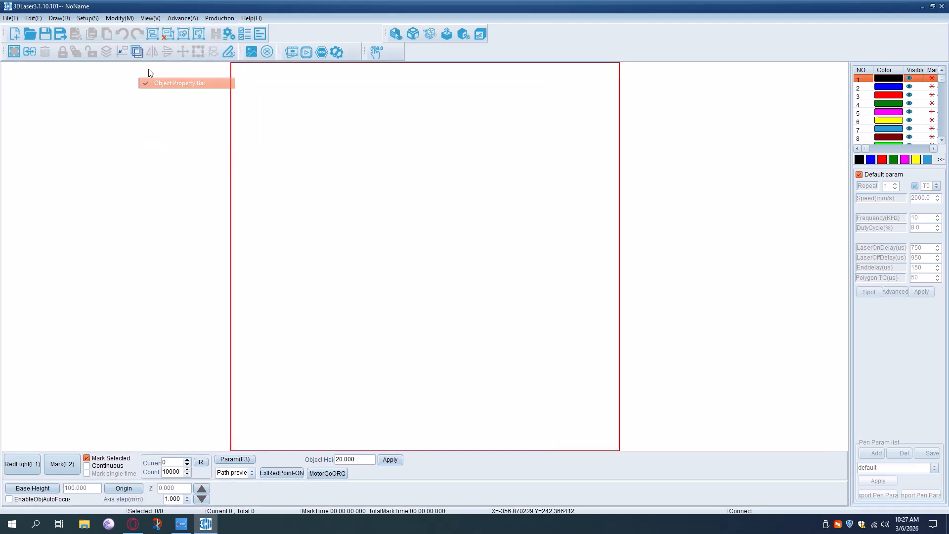
{"action": "left_click", "coordinate": [150, 19]}
{"action": "left_click", "coordinate": [153, 94]}
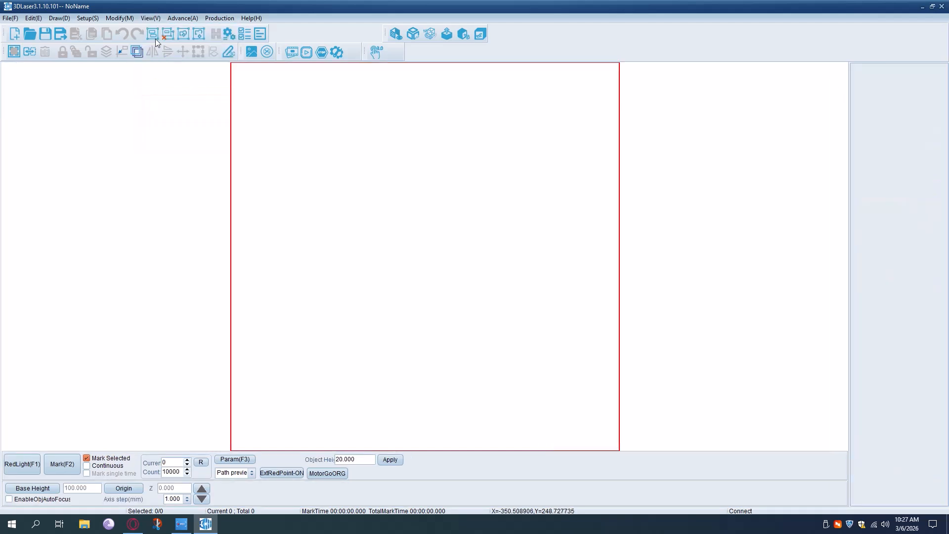
{"action": "left_click", "coordinate": [150, 18]}
{"action": "left_click", "coordinate": [147, 103]}
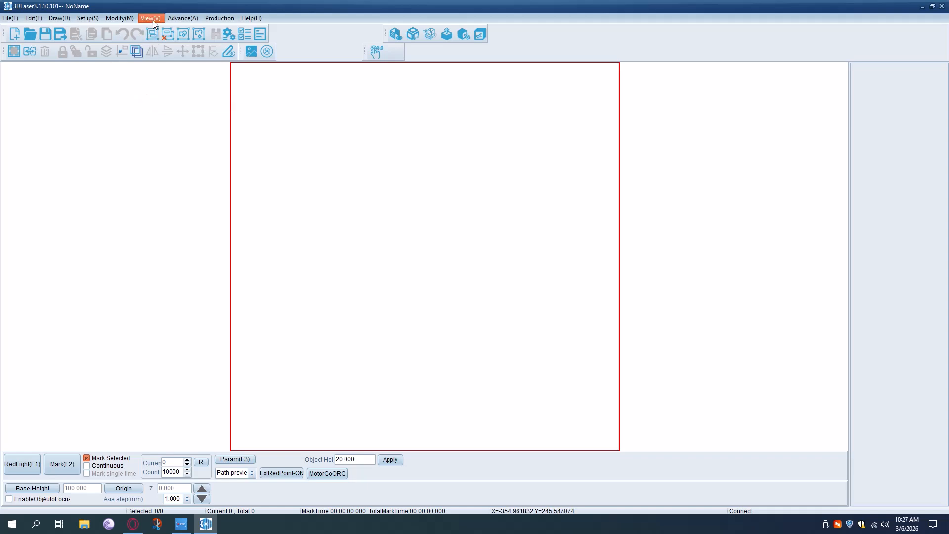
{"action": "left_click", "coordinate": [152, 19]}
{"action": "left_click", "coordinate": [144, 115]}
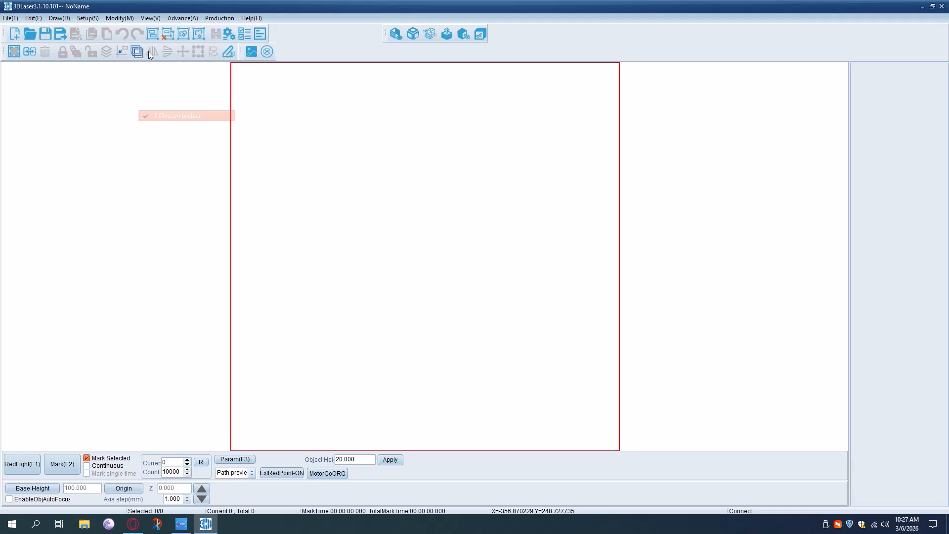
- Show the View toolbar, Ruler bar, Obj list bar and Draw toolbar again
{"action": "left_click", "coordinate": [150, 18]}
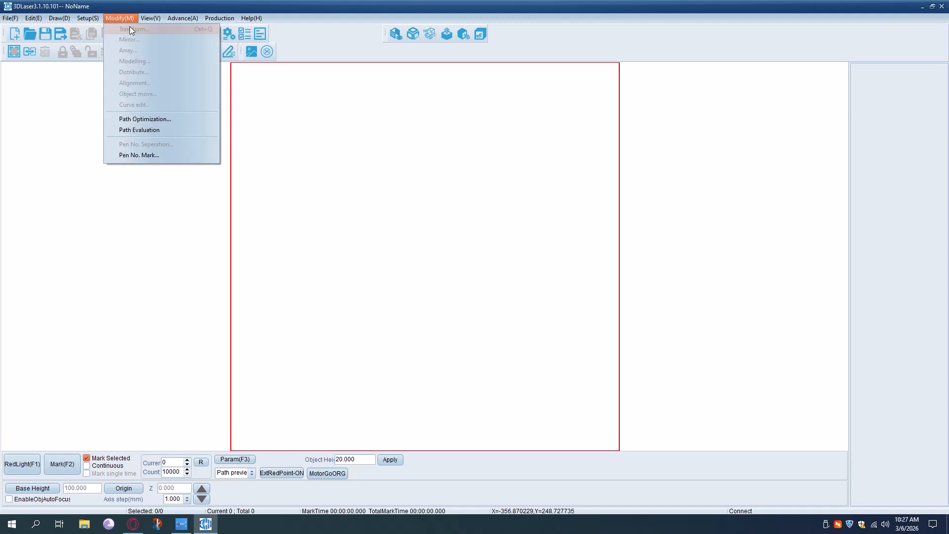
{"action": "left_click", "coordinate": [159, 39]}
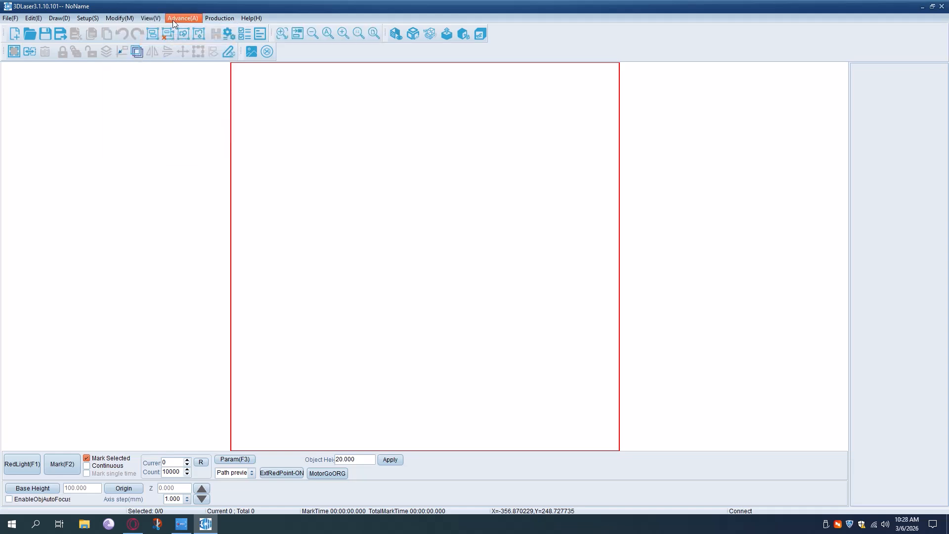
{"action": "left_click", "coordinate": [141, 18]}
{"action": "left_click", "coordinate": [149, 50]}
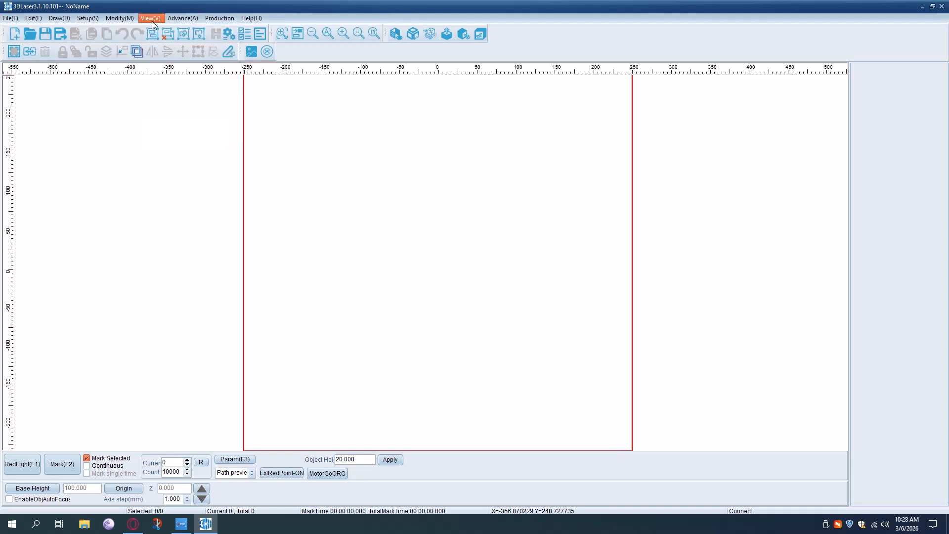
{"action": "left_click", "coordinate": [152, 19]}
{"action": "left_click", "coordinate": [153, 61]}
{"action": "left_click", "coordinate": [151, 19]}
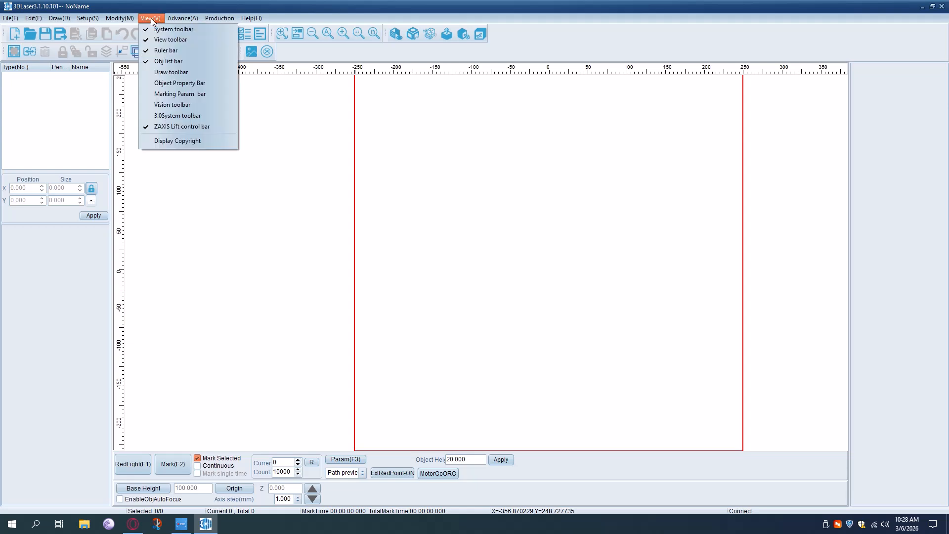
{"action": "left_click", "coordinate": [149, 72]}
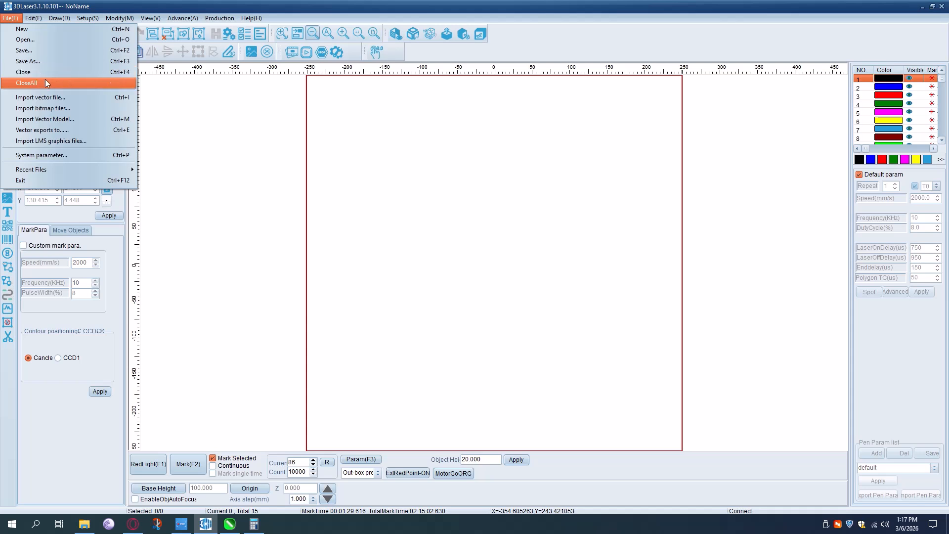
{"action": "left_click", "coordinate": [195, 109]}
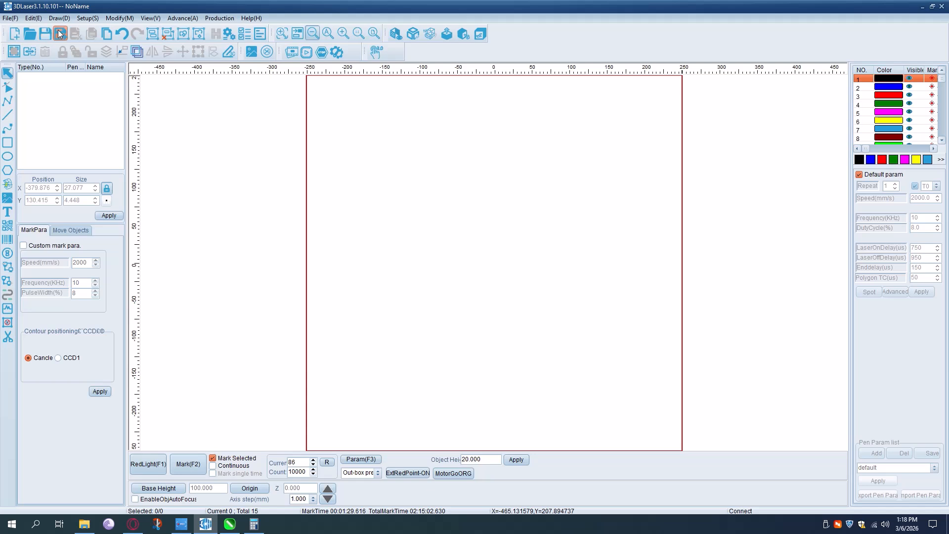
{"action": "left_click", "coordinate": [13, 35]}
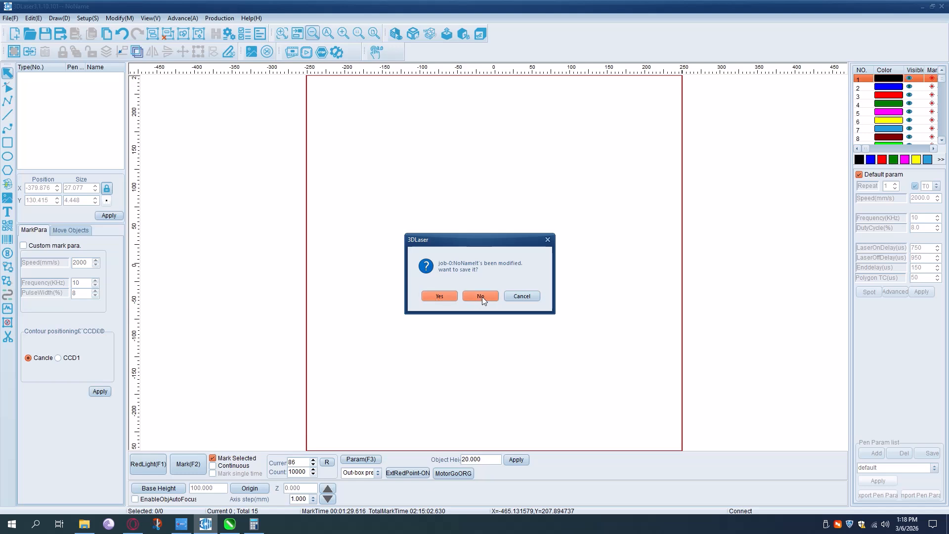
{"action": "left_click", "coordinate": [547, 241]}
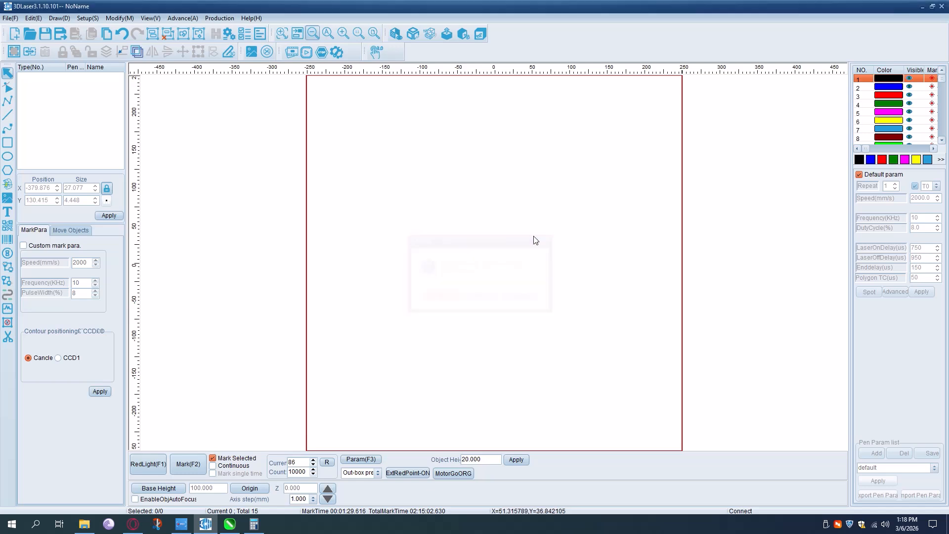
- Discard the current job's changes, preview the Cutting and Adidas tsaxik files, and open Vzer from the VAR folder
{"action": "left_click", "coordinate": [31, 30]}
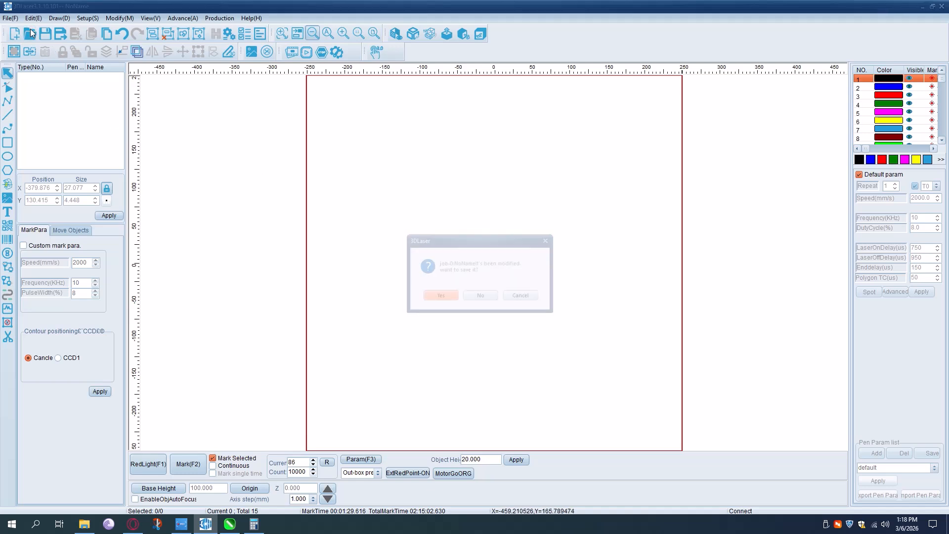
{"action": "left_click", "coordinate": [482, 294]}
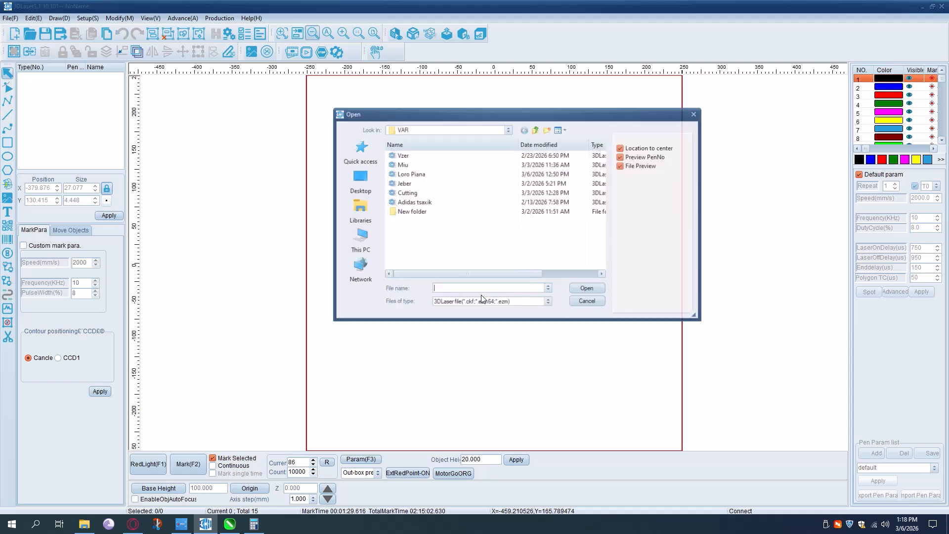
{"action": "double_click", "coordinate": [408, 194]}
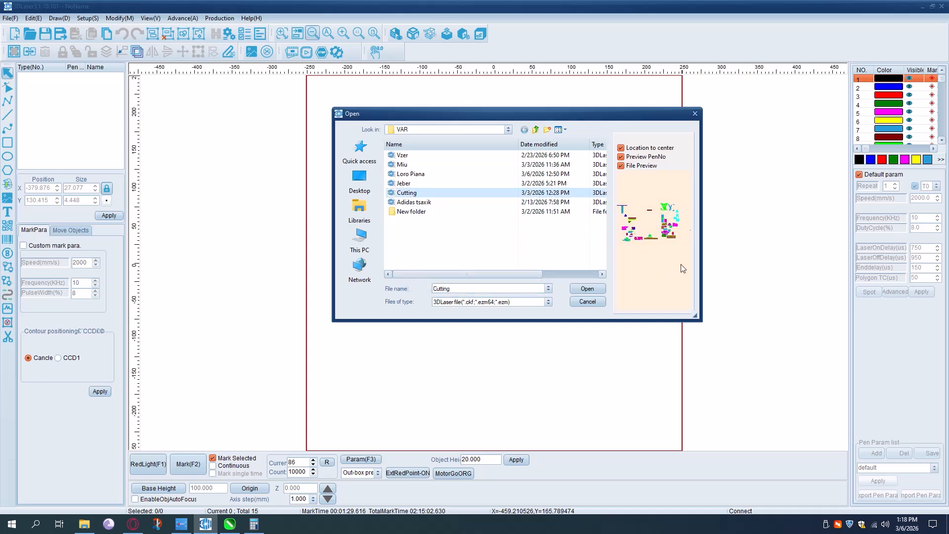
{"action": "left_click", "coordinate": [429, 203]}
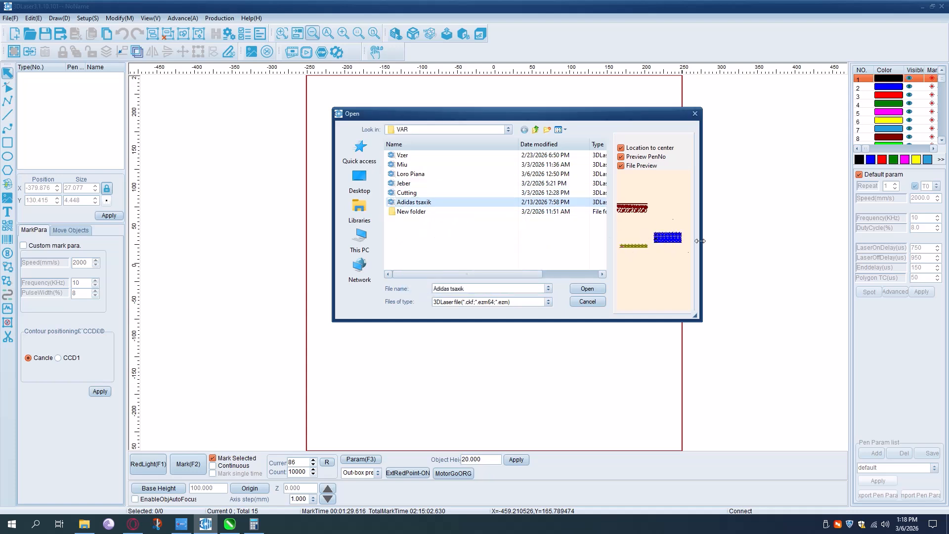
{"action": "left_click", "coordinate": [408, 156]}
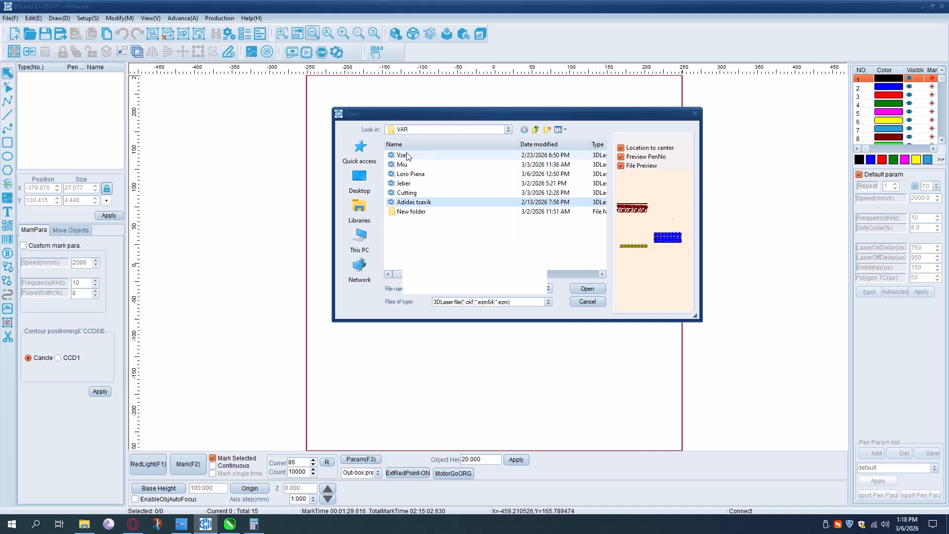
{"action": "left_click", "coordinate": [591, 287]}
- Select the uppermost curved strip inside the red work area and look through the pen list for selecting objects by pen
{"action": "scroll", "coordinate": [560, 306], "scroll_direction": "down", "scroll_amount": 1}
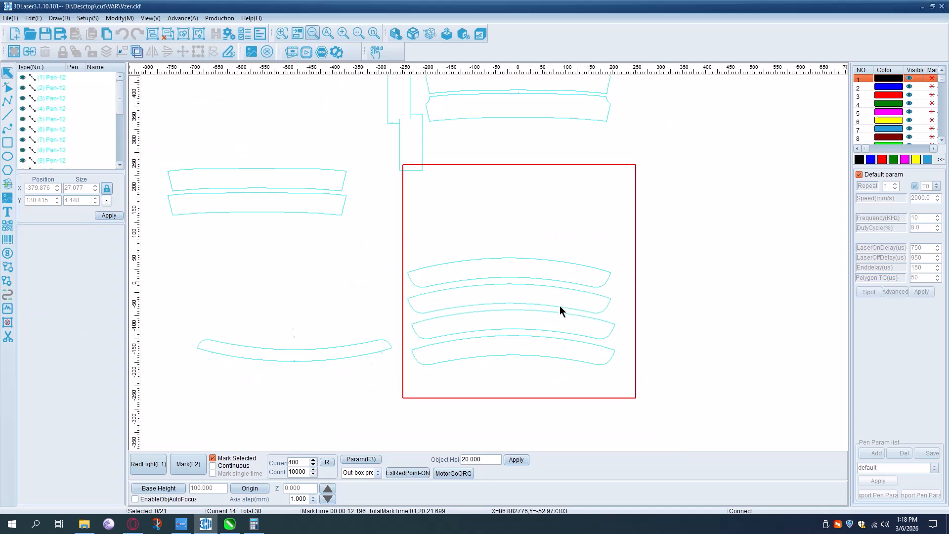
{"action": "scroll", "coordinate": [560, 305], "scroll_direction": "down", "scroll_amount": 4}
{"action": "scroll", "coordinate": [554, 301], "scroll_direction": "up", "scroll_amount": 3}
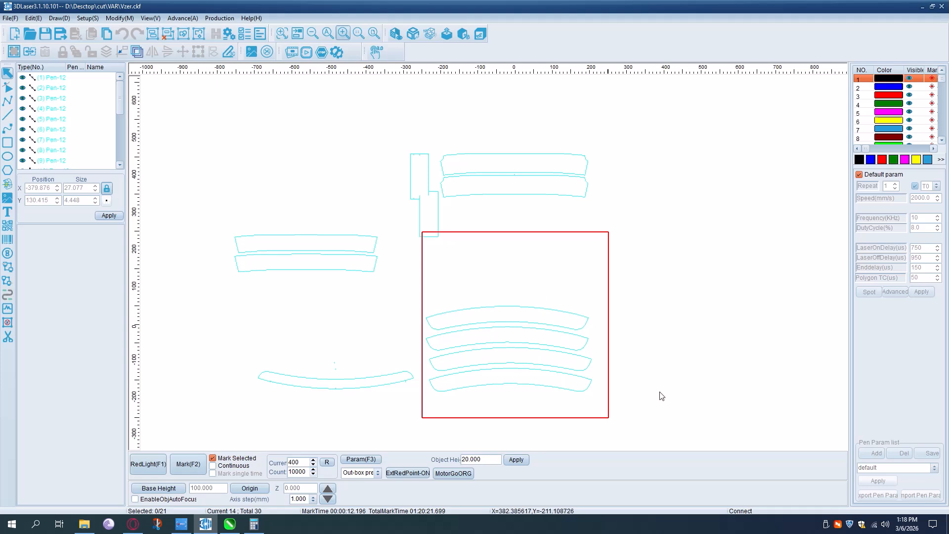
{"action": "left_click", "coordinate": [567, 350]}
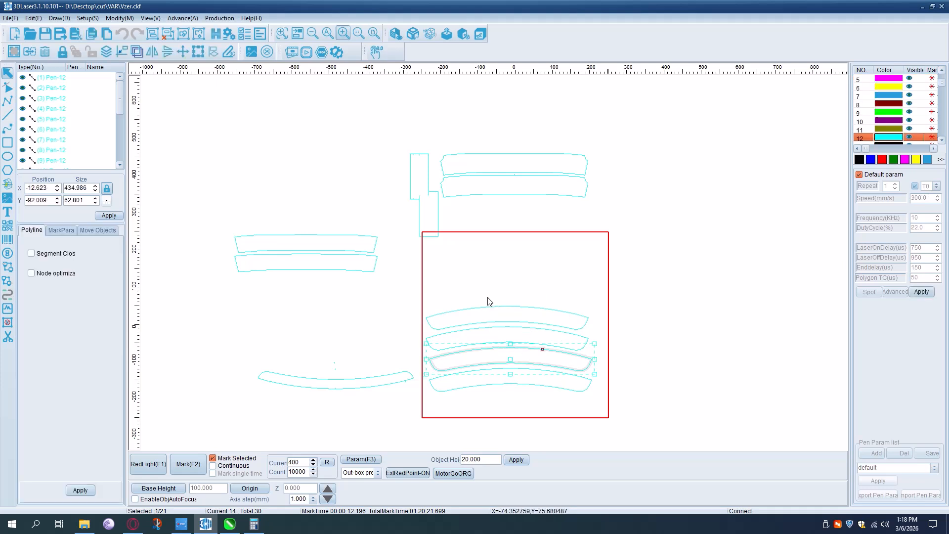
{"action": "left_click", "coordinate": [455, 318]}
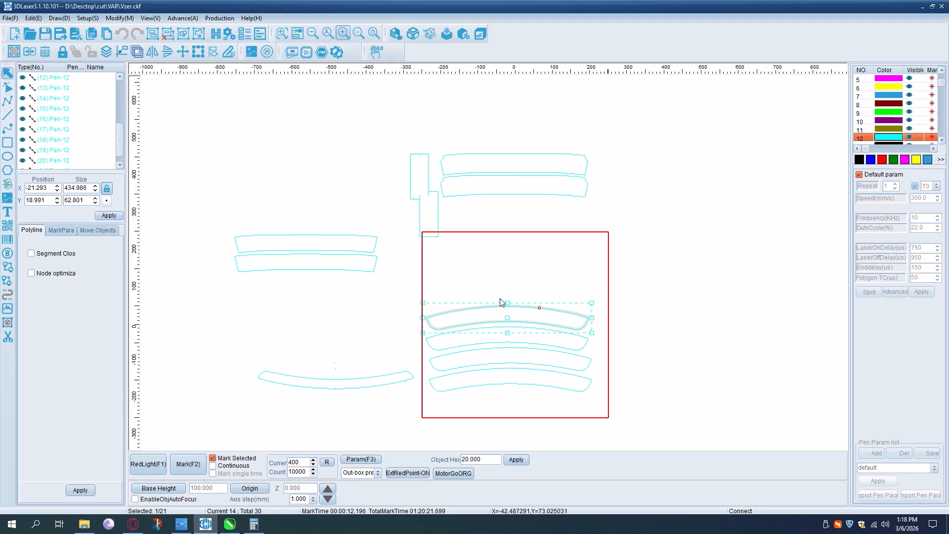
{"action": "left_click", "coordinate": [939, 160]}
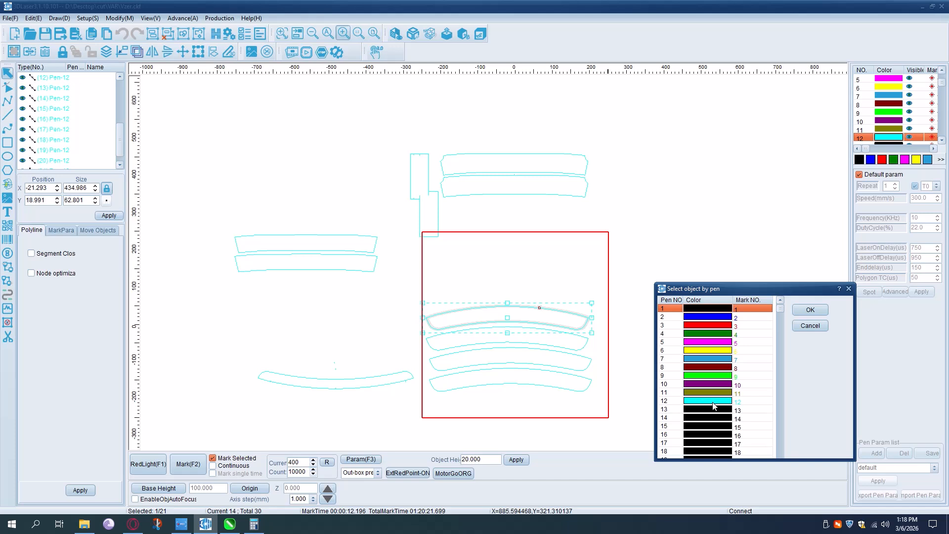
{"action": "left_click", "coordinate": [804, 328]}
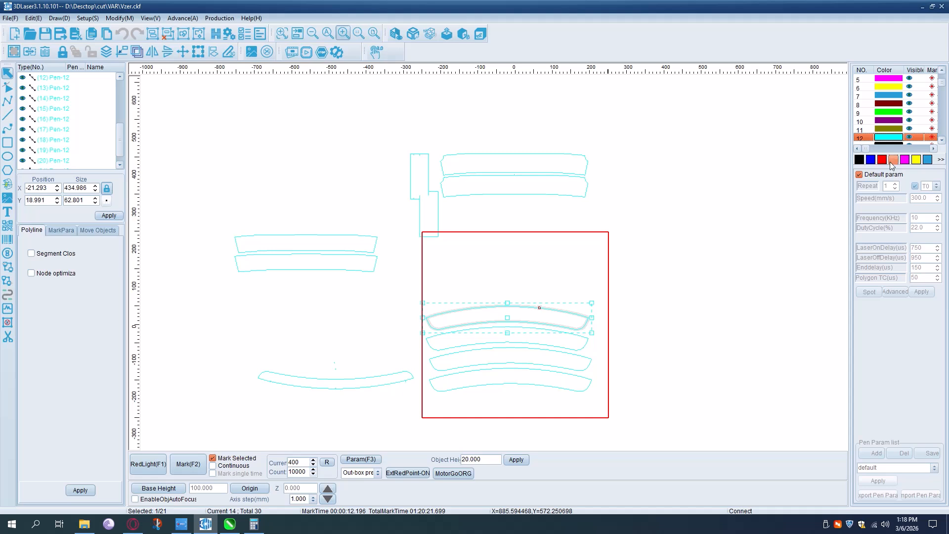
- Turn off the default parameters for the selected strip's pen 12 and apply its own marking parameters
{"action": "left_click", "coordinate": [860, 175]}
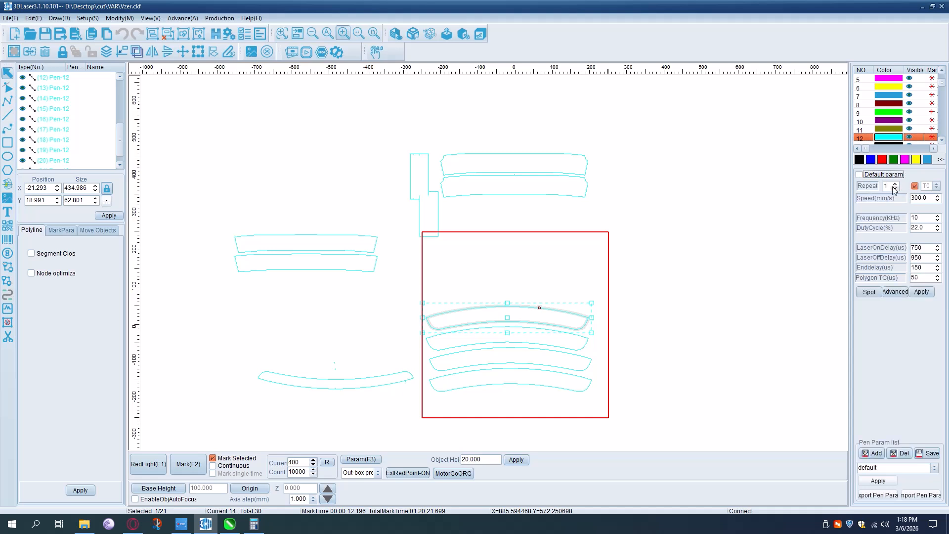
{"action": "left_click_drag", "start_coordinate": [926, 194], "coordinate": [903, 199]}
{"action": "key", "text": "Tab"}
{"action": "key", "text": "Tab"}
{"action": "left_click", "coordinate": [922, 291]}
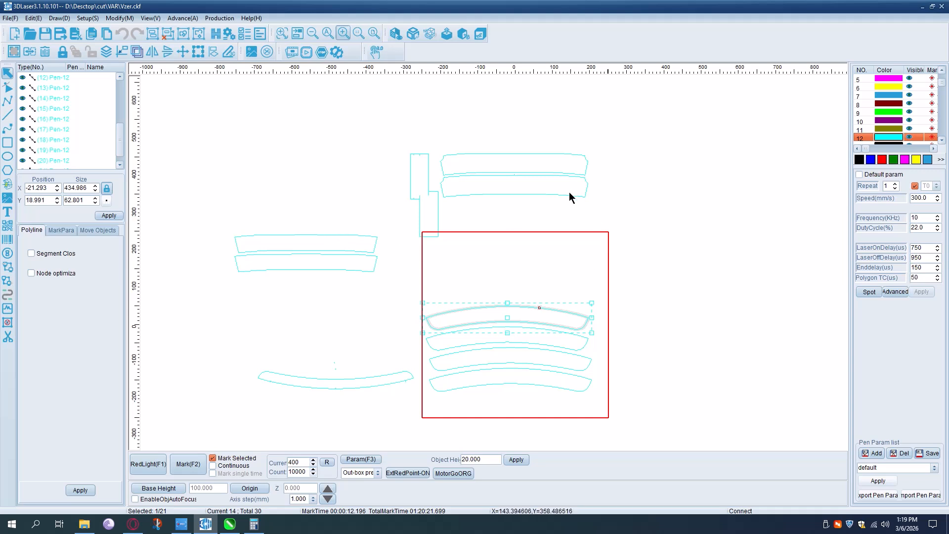
- Move the four stacked curved strips outside the red work area to its right, and place the single curved strip inside its lower edge
{"action": "left_click_drag", "start_coordinate": [413, 294], "coordinate": [633, 419]}
{"action": "left_click_drag", "start_coordinate": [508, 349], "coordinate": [741, 345]}
{"action": "left_click_drag", "start_coordinate": [439, 135], "coordinate": [594, 215]}
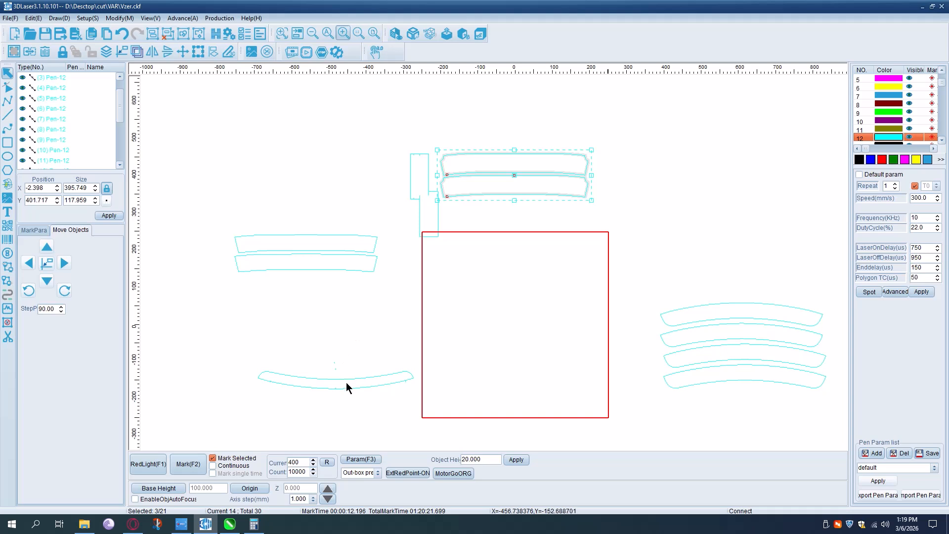
{"action": "left_click", "coordinate": [348, 387]}
{"action": "left_click", "coordinate": [328, 379]}
{"action": "left_click_drag", "start_coordinate": [329, 378], "coordinate": [506, 401]}
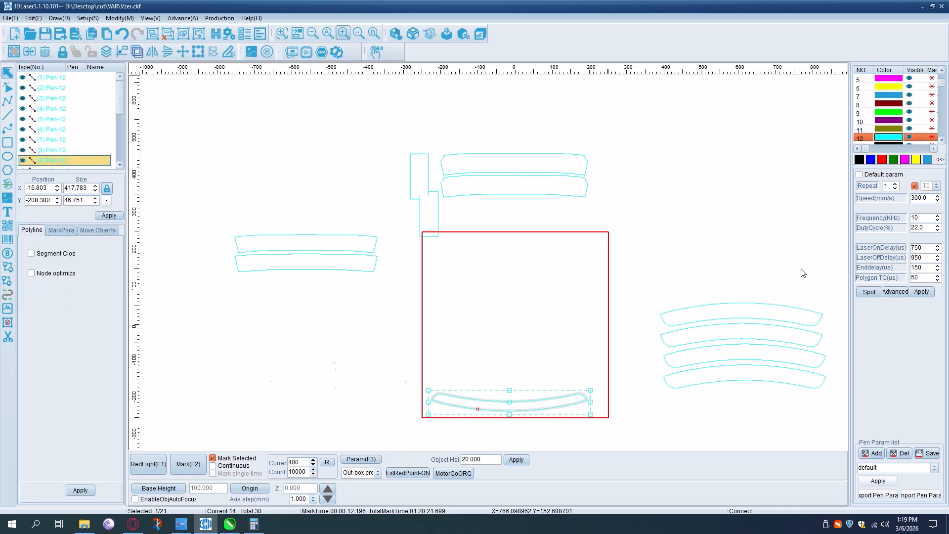
- Assign the magenta pen 5 to the selected curved strip and turn off that pen's default parameters
{"action": "left_click", "coordinate": [899, 80]}
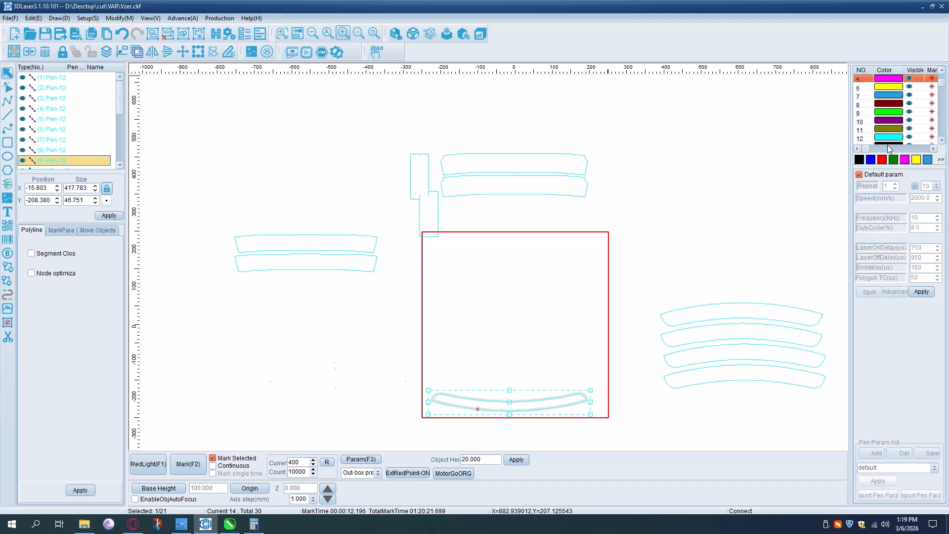
{"action": "left_click", "coordinate": [905, 159]}
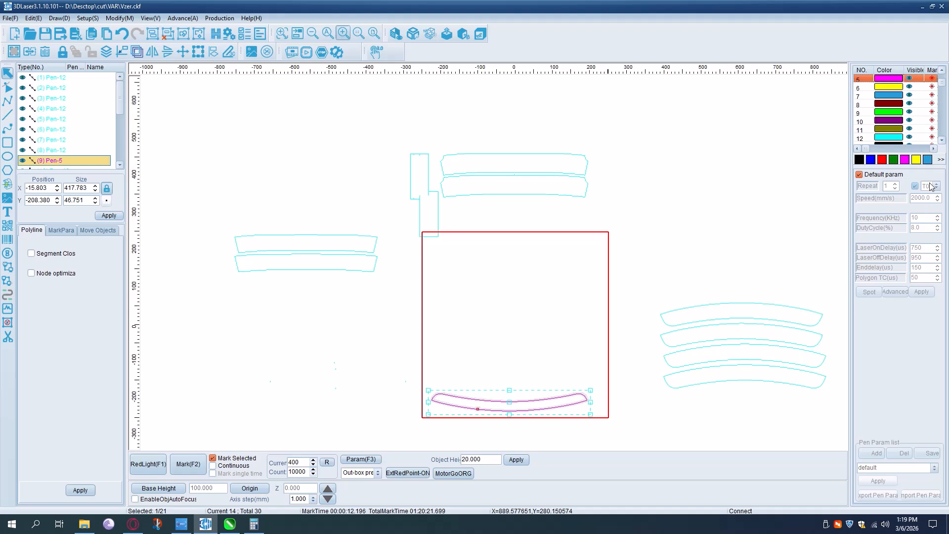
{"action": "left_click", "coordinate": [860, 174]}
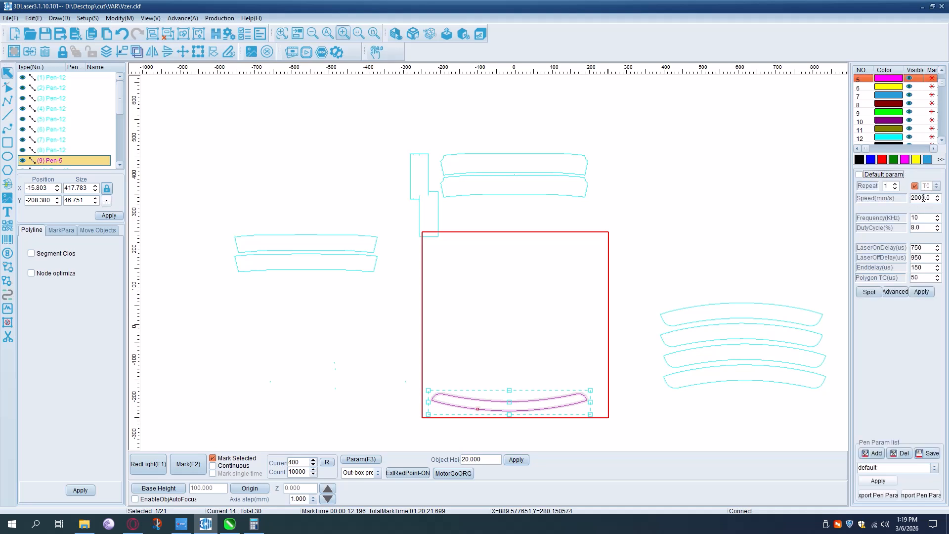
{"action": "double_click", "coordinate": [919, 198]}
{"action": "double_click", "coordinate": [920, 215]}
{"action": "left_click_drag", "start_coordinate": [921, 227], "coordinate": [884, 228]}
- Move the magenta strip outside the red work area to its left, and place the two stacked strips inside its lower edge
{"action": "left_click", "coordinate": [616, 309]}
{"action": "left_click", "coordinate": [541, 403]}
{"action": "left_click_drag", "start_coordinate": [542, 403], "coordinate": [335, 400]}
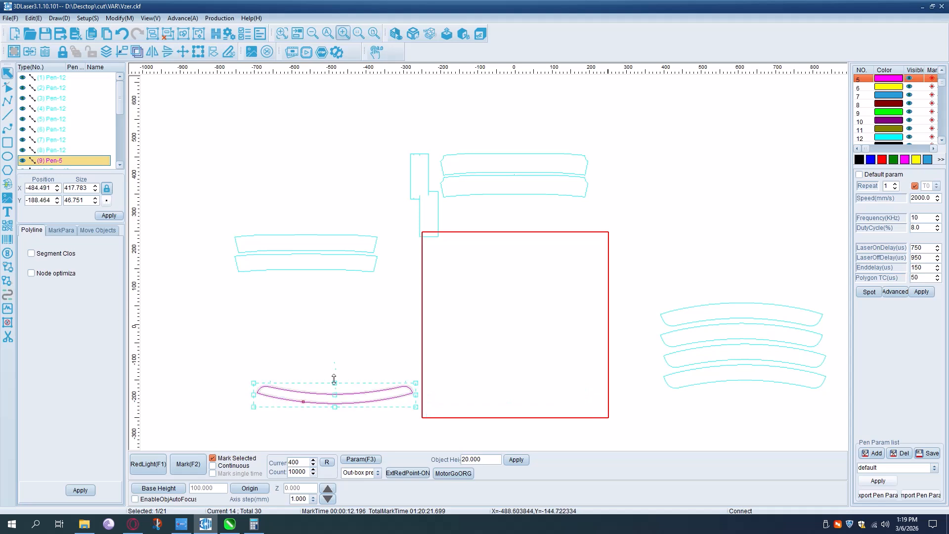
{"action": "left_click_drag", "start_coordinate": [210, 225], "coordinate": [399, 289]}
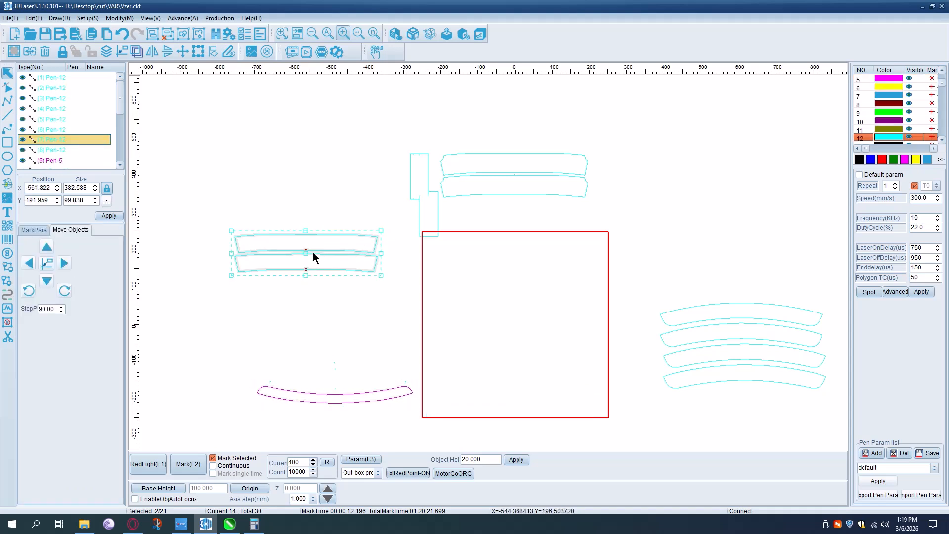
{"action": "left_click_drag", "start_coordinate": [306, 252], "coordinate": [507, 387]}
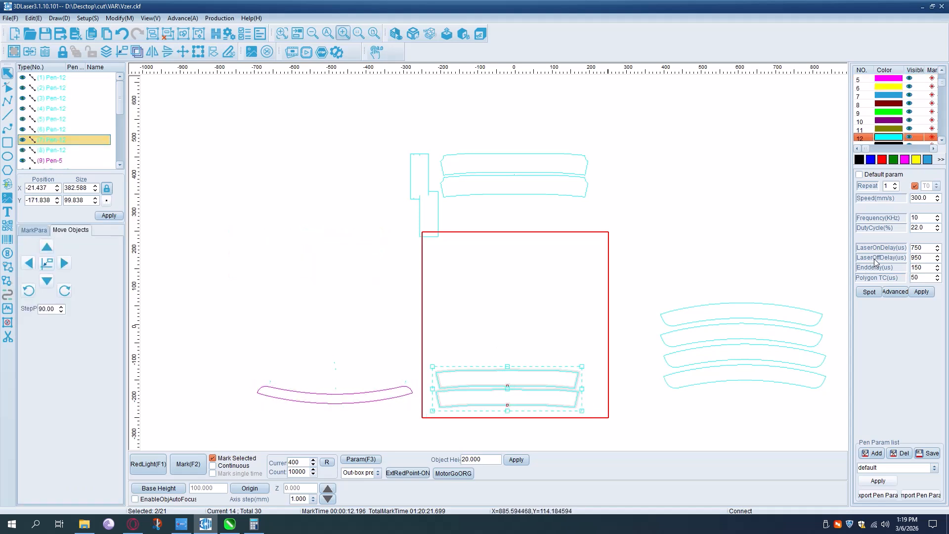
- Assign the blue pen 2 to the two selected strips, turn off its default parameters and set its repeat count to 2
{"action": "scroll", "coordinate": [899, 121], "scroll_direction": "up", "scroll_amount": 5}
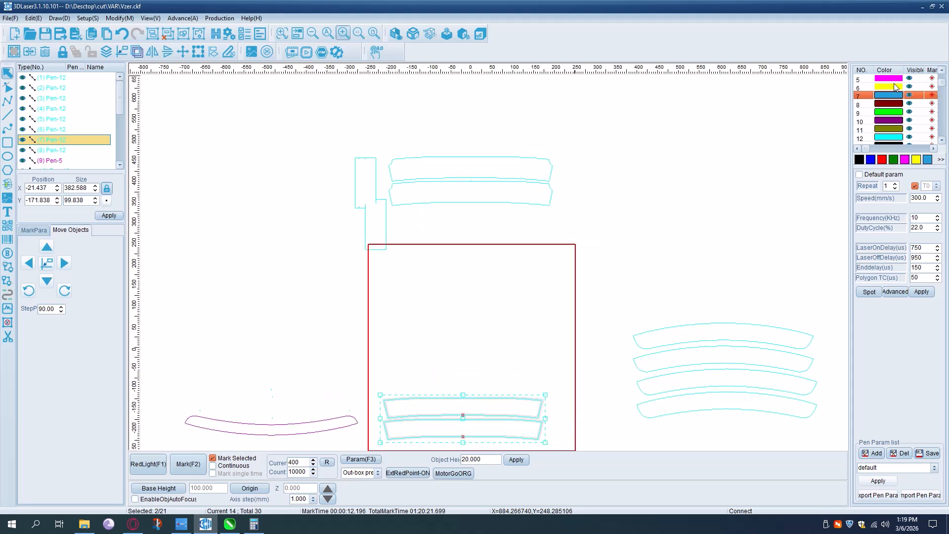
{"action": "left_click", "coordinate": [873, 163]}
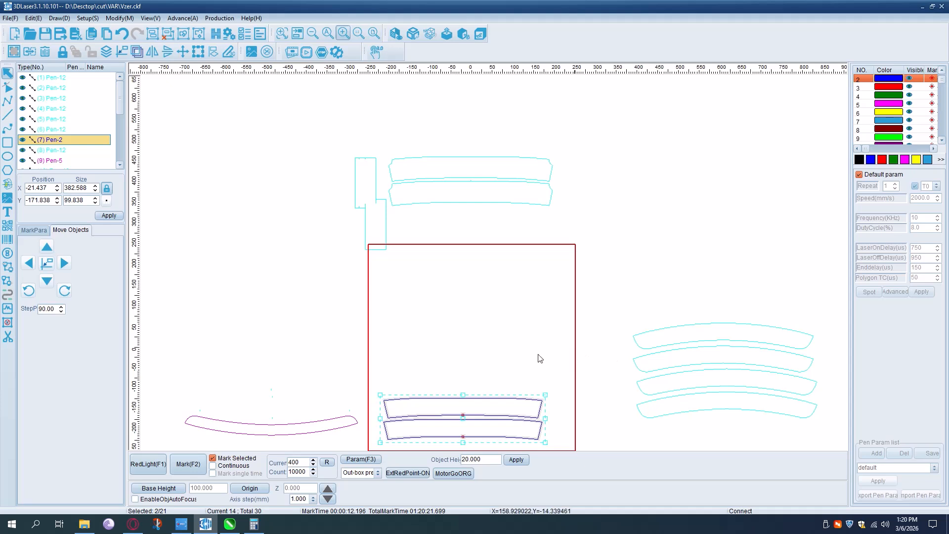
{"action": "left_click", "coordinate": [860, 174]}
{"action": "left_click_drag", "start_coordinate": [933, 199], "coordinate": [900, 233]}
{"action": "double_click", "coordinate": [921, 228]}
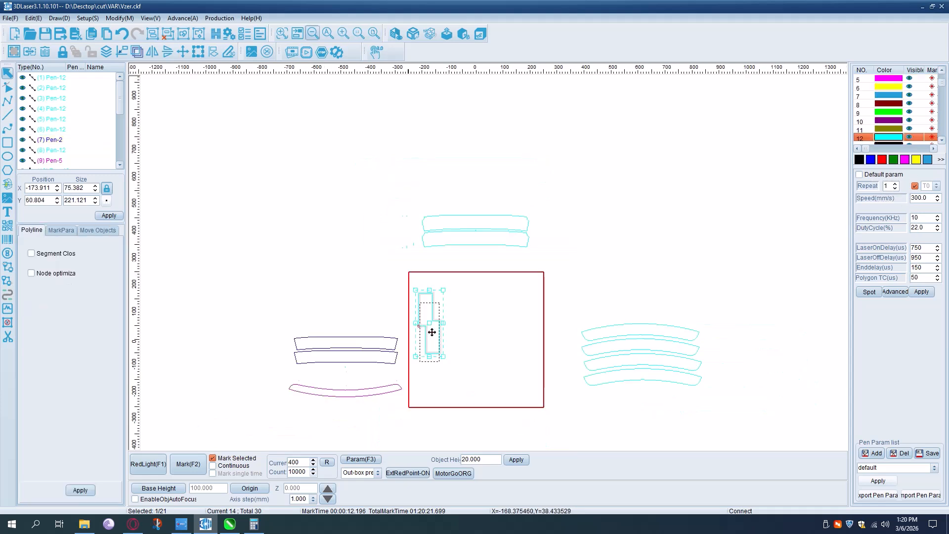
- Place the stepped shape in the work area's lower-left corner and array it in 2 rows and 4 columns with 3 mm pitches
{"action": "left_click_drag", "start_coordinate": [430, 322], "coordinate": [428, 372]}
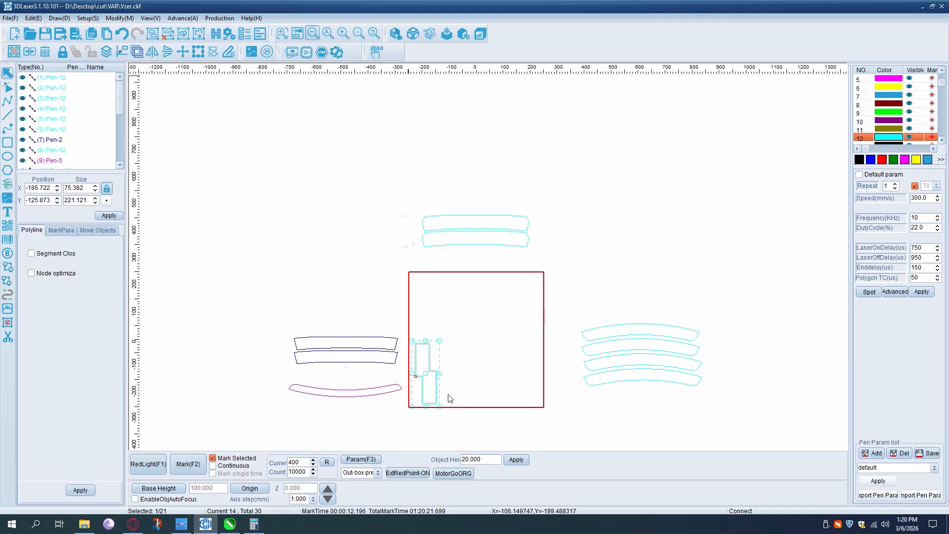
{"action": "left_click", "coordinate": [199, 51]}
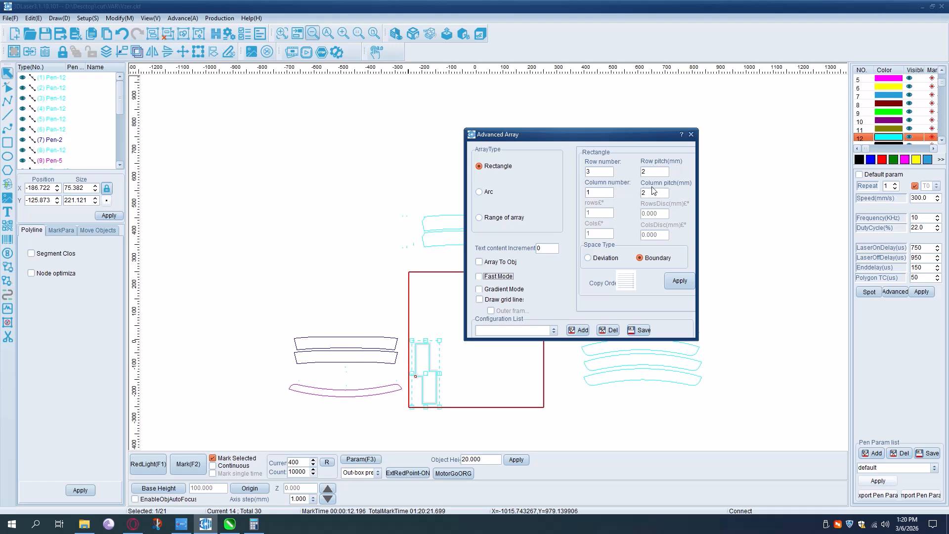
{"action": "left_click", "coordinate": [603, 172]}
{"action": "double_click", "coordinate": [649, 172]}
{"action": "type", "text": "3"}
{"action": "left_click", "coordinate": [681, 277]}
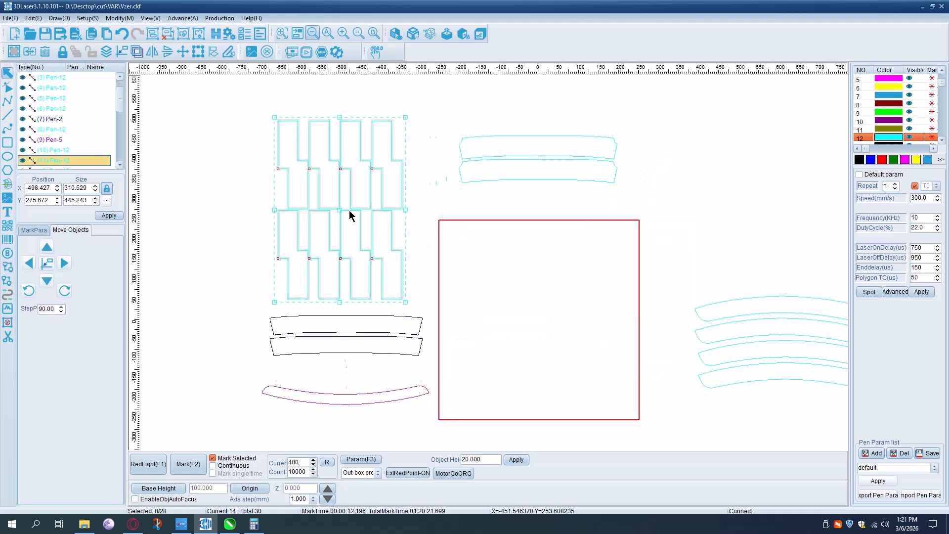
- Mirror the eight arrayed stepped shapes horizontally and combine them into one object
{"action": "left_click_drag", "start_coordinate": [338, 211], "coordinate": [506, 325]}
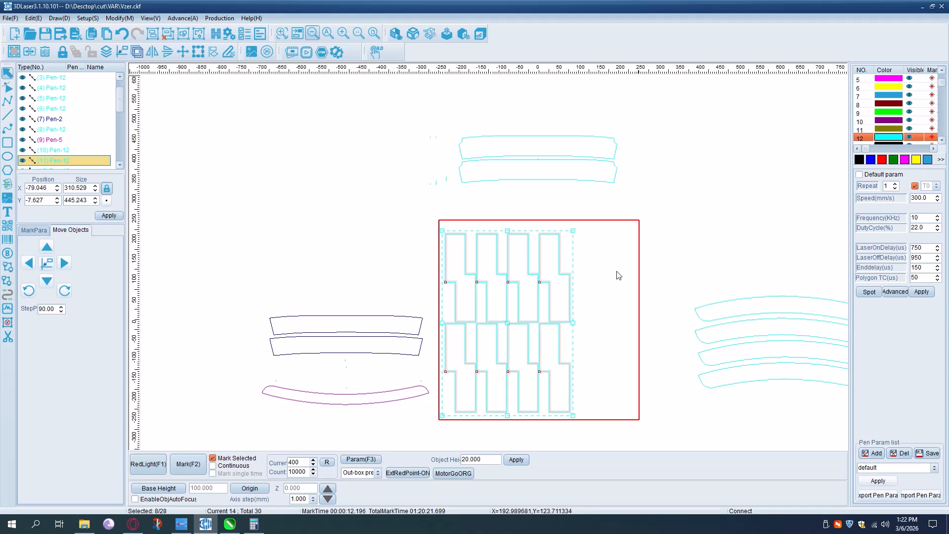
{"action": "left_click", "coordinate": [154, 52]}
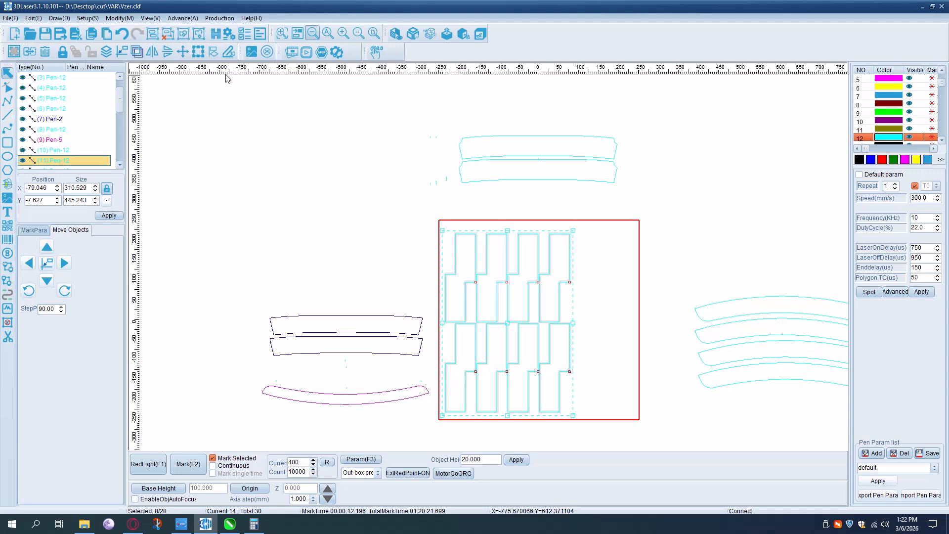
{"action": "left_click", "coordinate": [152, 33]}
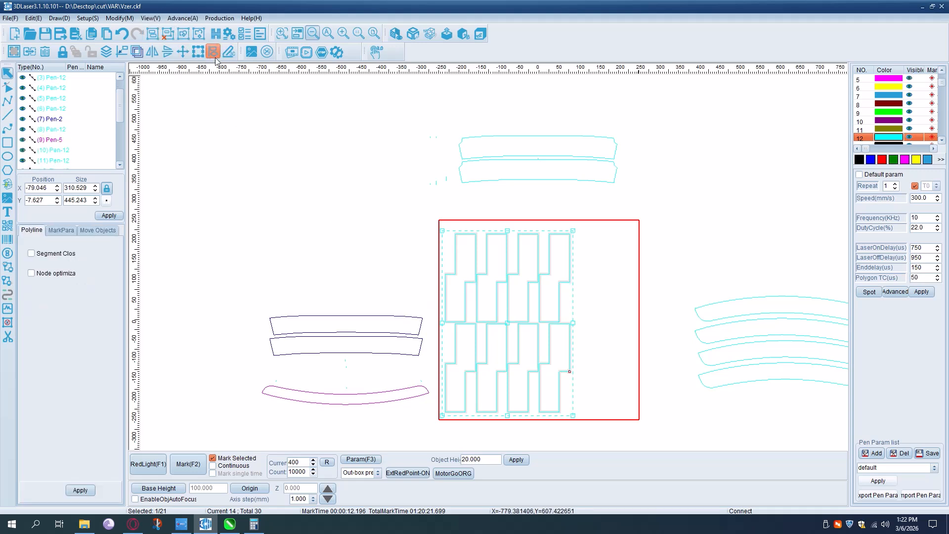
{"action": "left_click", "coordinate": [121, 51]}
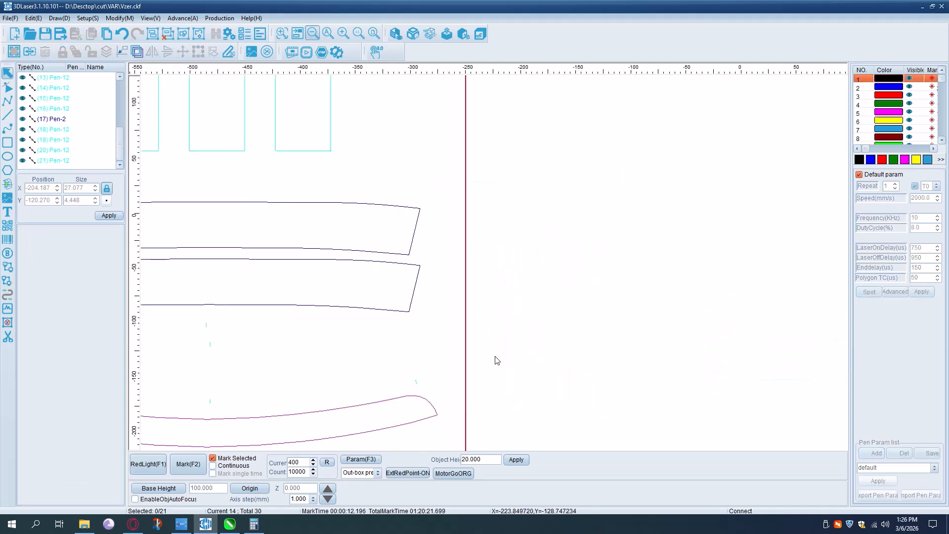
- Add two 3DLASER texts one below the other in the work area, and enlarge the lower one to about 34 mm wide
{"action": "scroll", "coordinate": [496, 356], "scroll_direction": "down", "scroll_amount": 2}
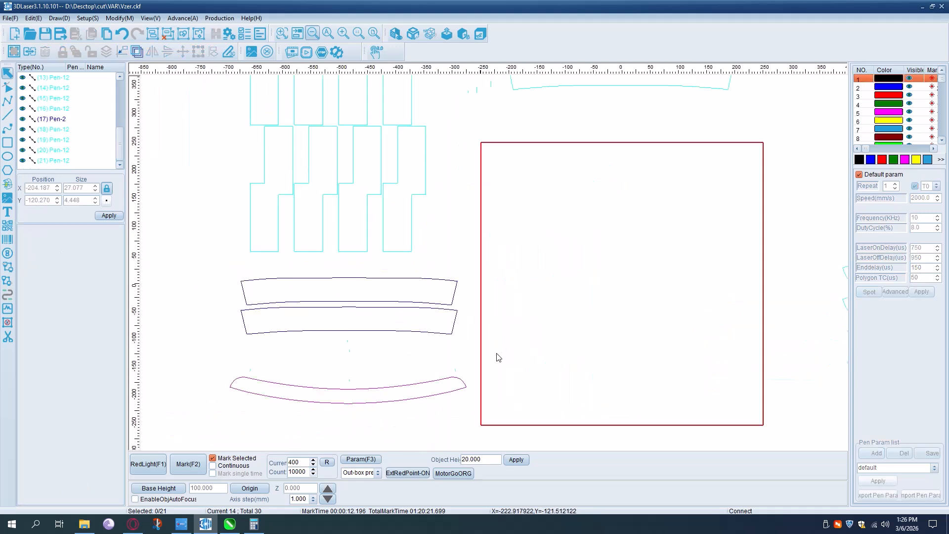
{"action": "left_click", "coordinate": [8, 214]}
{"action": "left_click", "coordinate": [511, 340]}
{"action": "left_click", "coordinate": [514, 355]}
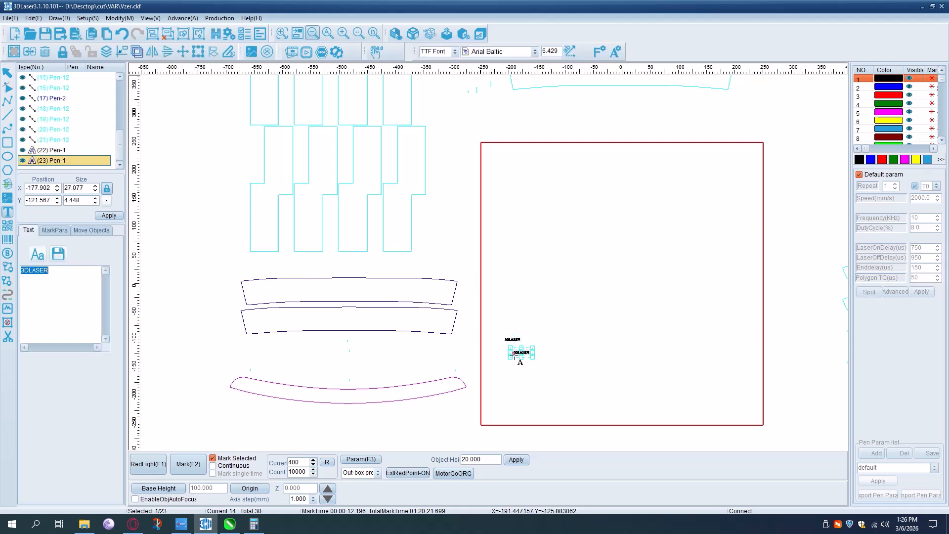
{"action": "left_click", "coordinate": [7, 73]}
{"action": "left_click_drag", "start_coordinate": [532, 357], "coordinate": [536, 360]}
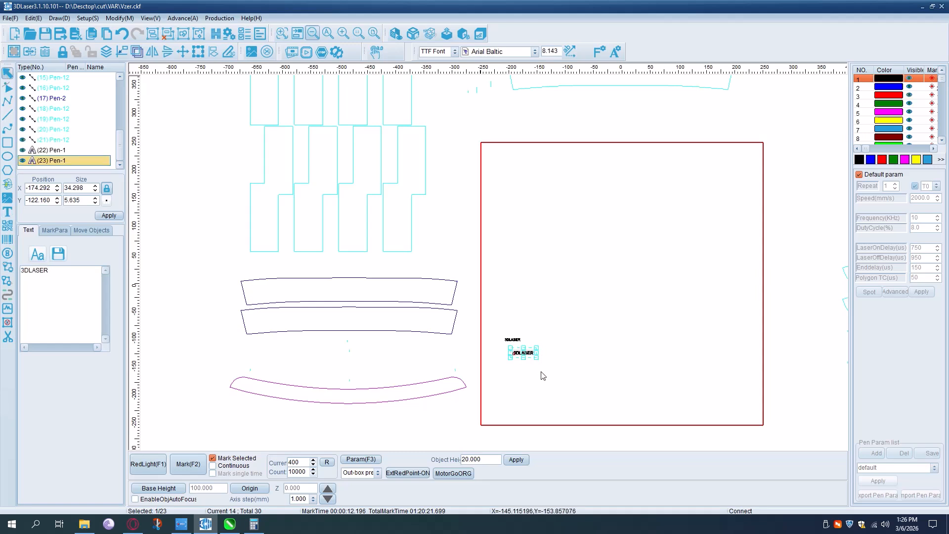
- Ungroup the upper 3DLASER text into separate contours
{"action": "scroll", "coordinate": [543, 375], "scroll_direction": "up", "scroll_amount": 10}
{"action": "left_click", "coordinate": [541, 376]}
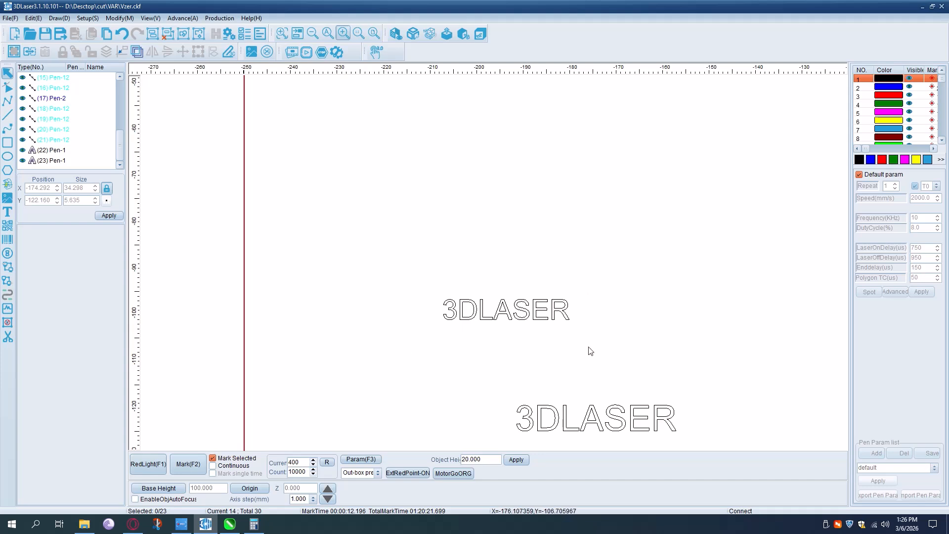
{"action": "left_click", "coordinate": [558, 311]}
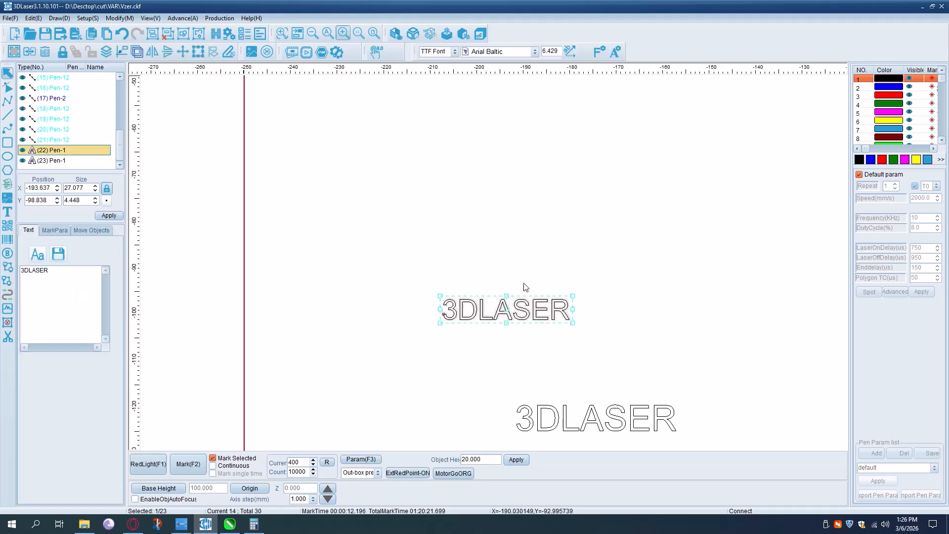
{"action": "left_click", "coordinate": [198, 34]}
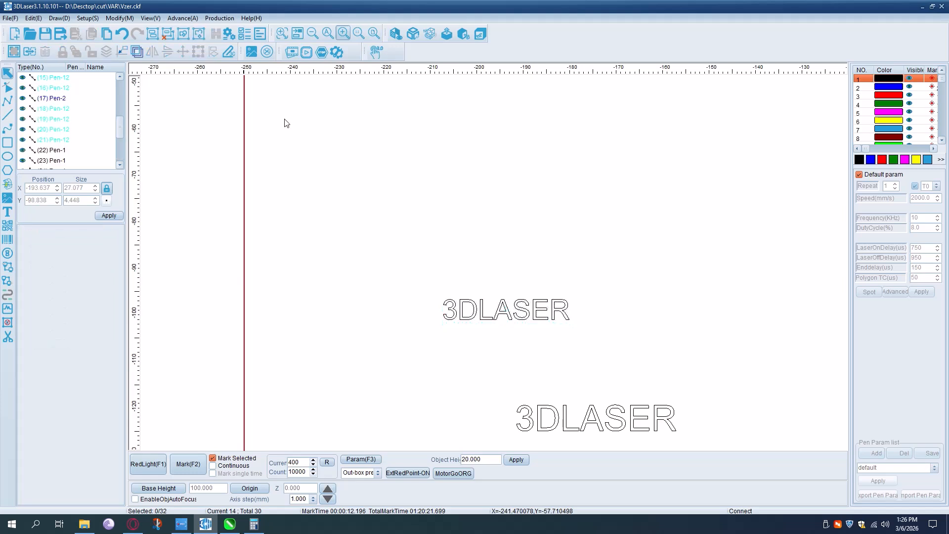
- Assign the red pen 3 to the inner contours of the upper text's letters D, A and R
{"action": "left_click", "coordinate": [474, 309]}
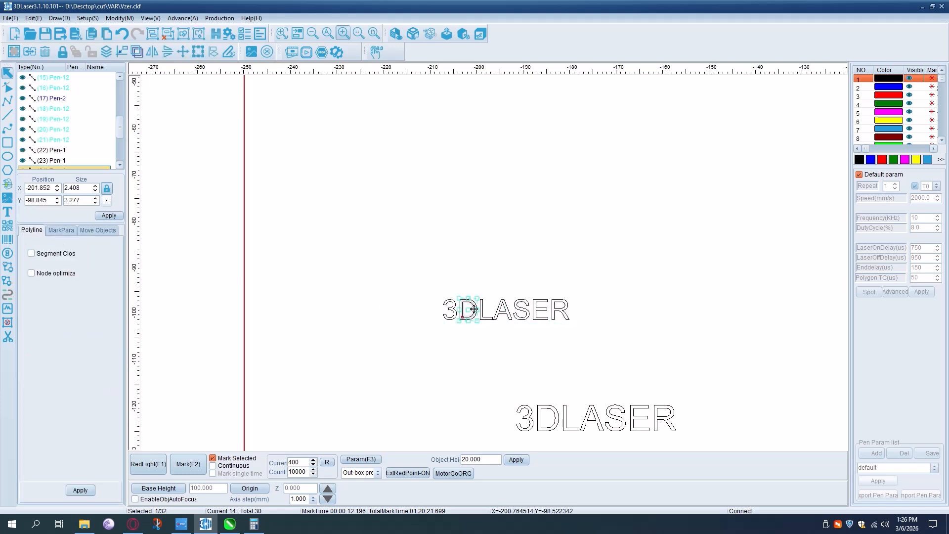
{"action": "left_click", "coordinate": [505, 314], "text": "shift"}
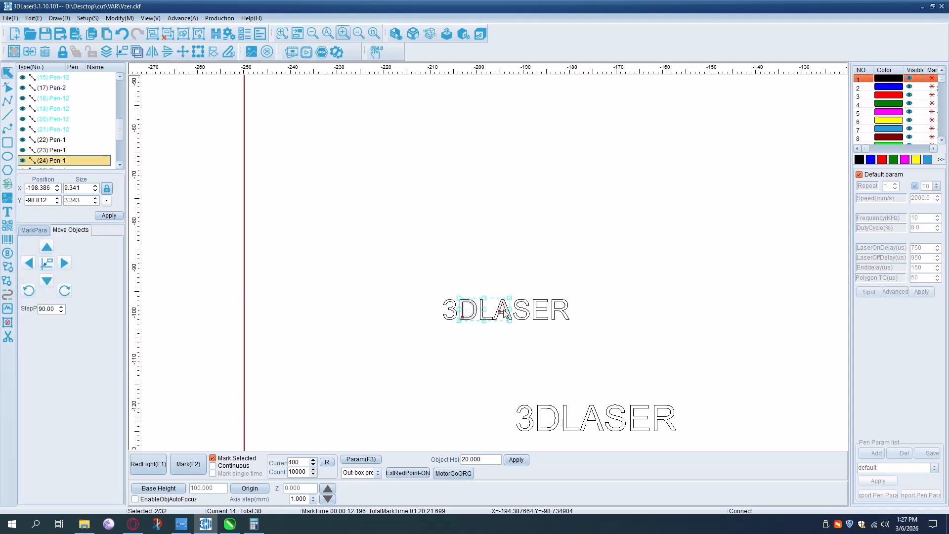
{"action": "left_click", "coordinate": [556, 310], "text": "shift"}
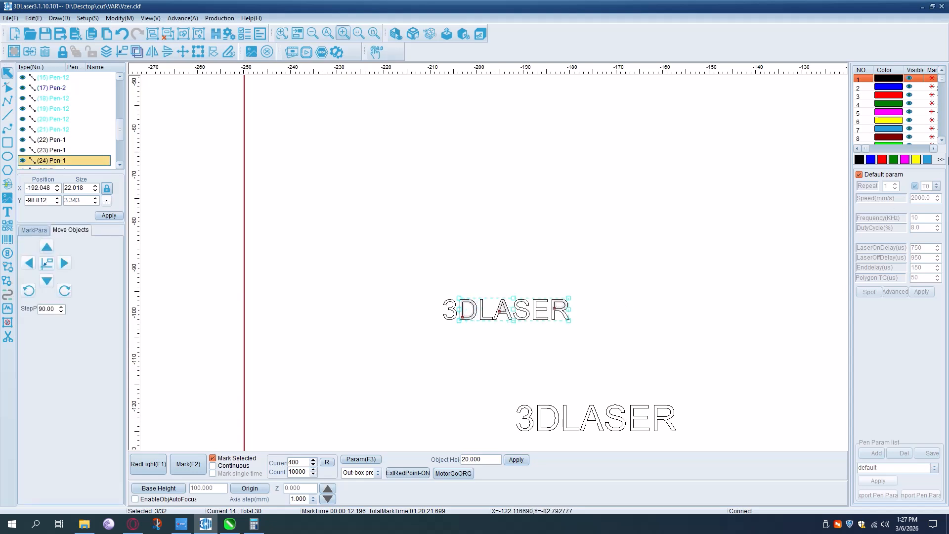
{"action": "left_click", "coordinate": [883, 160]}
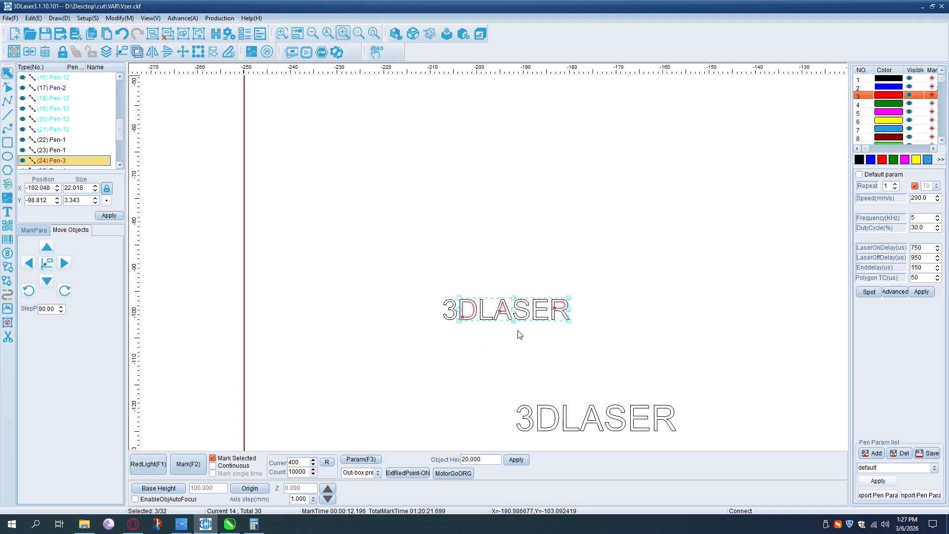
- Combine all contours of the upper 3DLASER text into one object and move it slightly down and to the left
{"action": "left_click", "coordinate": [477, 336]}
{"action": "key", "text": "ctrl+l"}
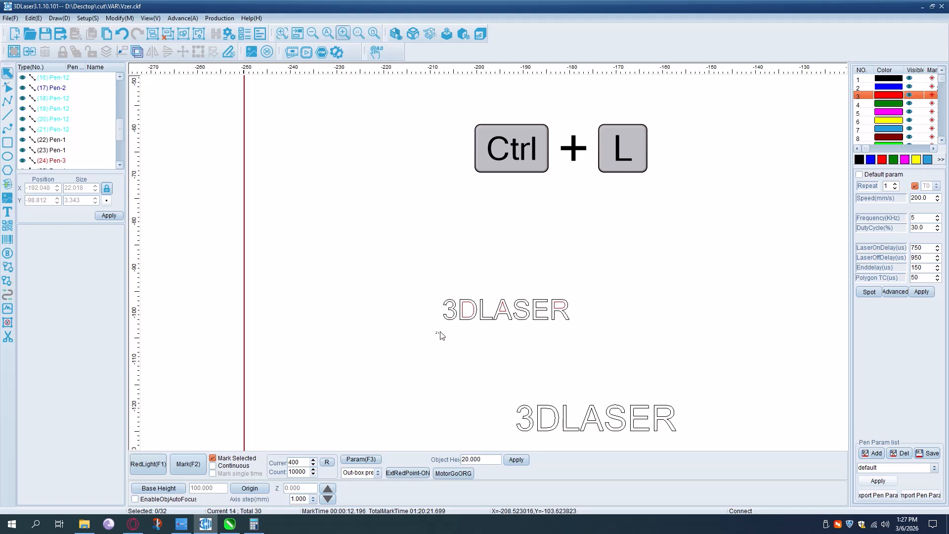
{"action": "left_click_drag", "start_coordinate": [439, 334], "coordinate": [618, 295]}
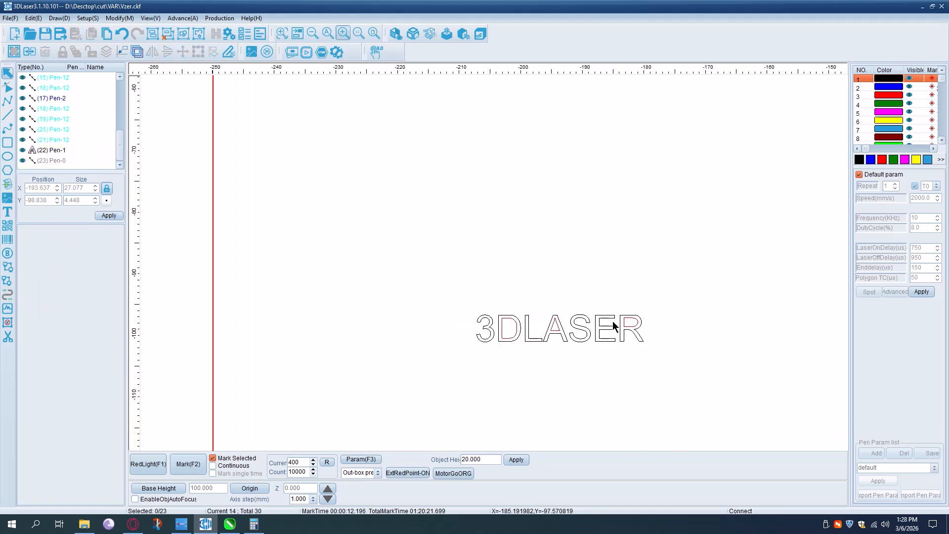
{"action": "left_click", "coordinate": [608, 320]}
{"action": "scroll", "coordinate": [503, 310], "scroll_direction": "down", "scroll_amount": 2}
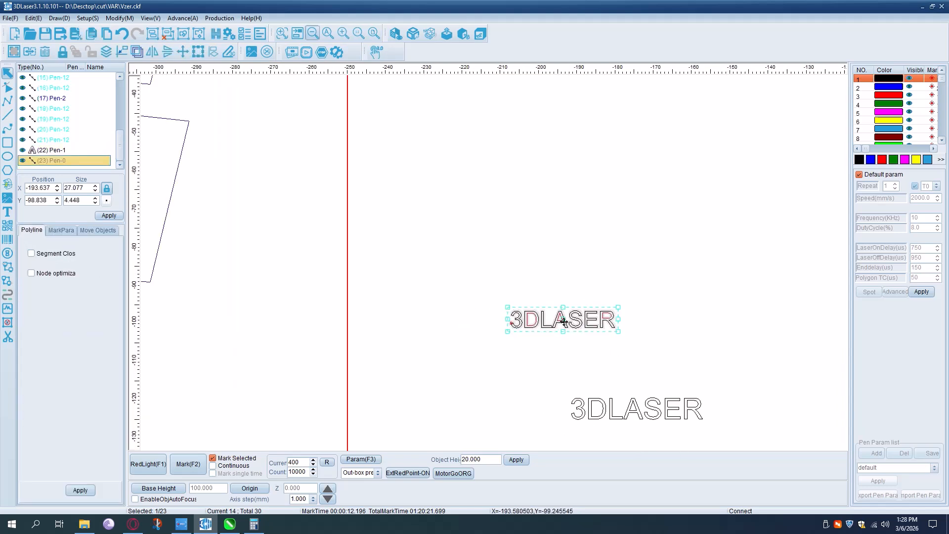
{"action": "left_click_drag", "start_coordinate": [563, 322], "coordinate": [532, 342]}
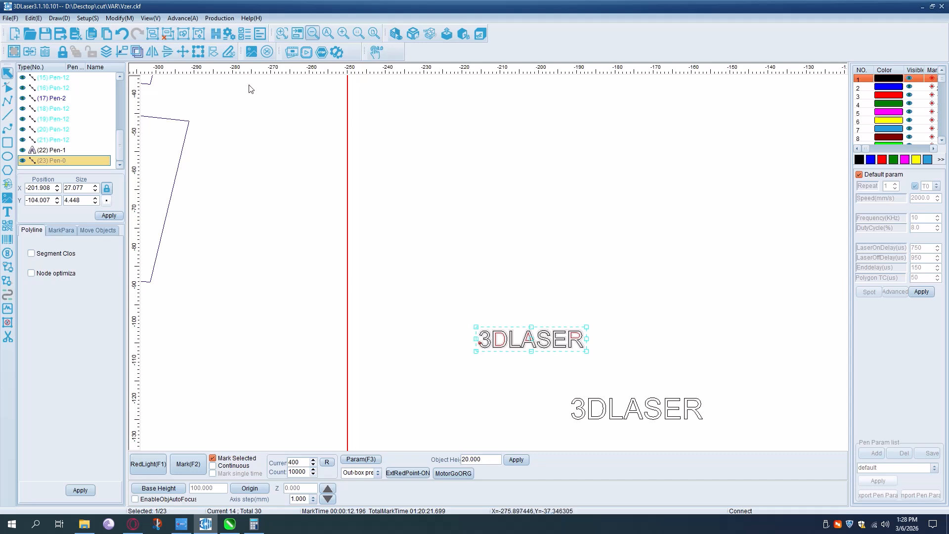
- Array the combined 3DLASER text in 2 rows and 4 columns with 3 mm row and column pitches, using boundary spacing
{"action": "left_click", "coordinate": [198, 52]}
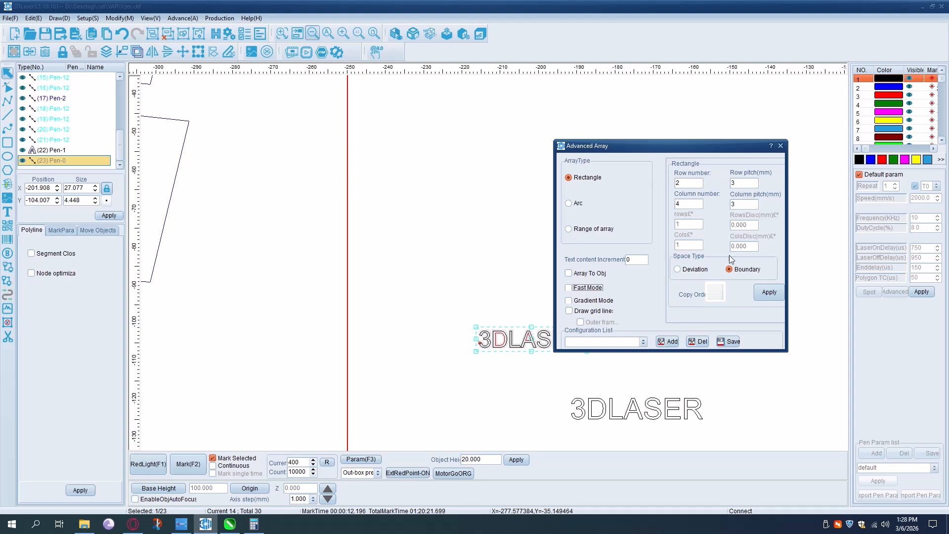
{"action": "left_click", "coordinate": [774, 294]}
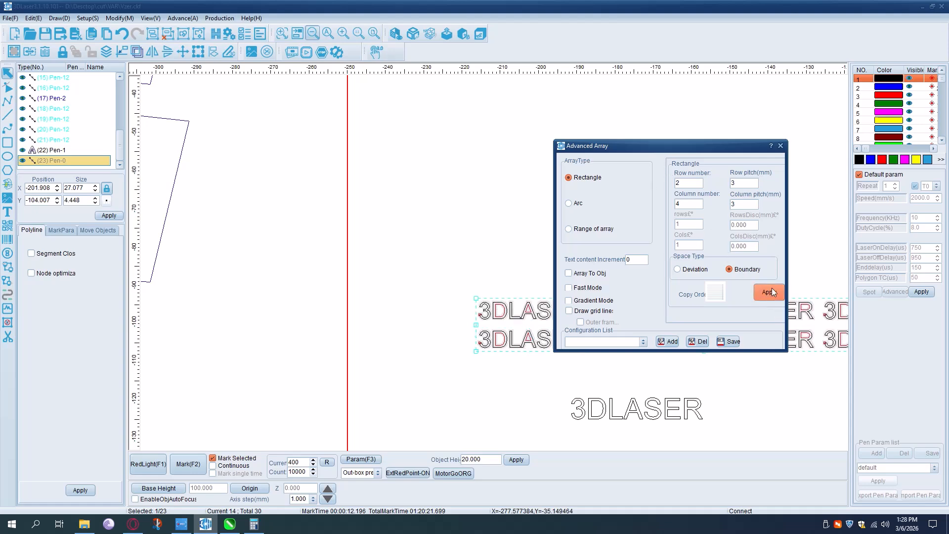
{"action": "left_click", "coordinate": [781, 146]}
{"action": "scroll", "coordinate": [551, 316], "scroll_direction": "down", "scroll_amount": 2}
{"action": "scroll", "coordinate": [566, 293], "scroll_direction": "up", "scroll_amount": 2}
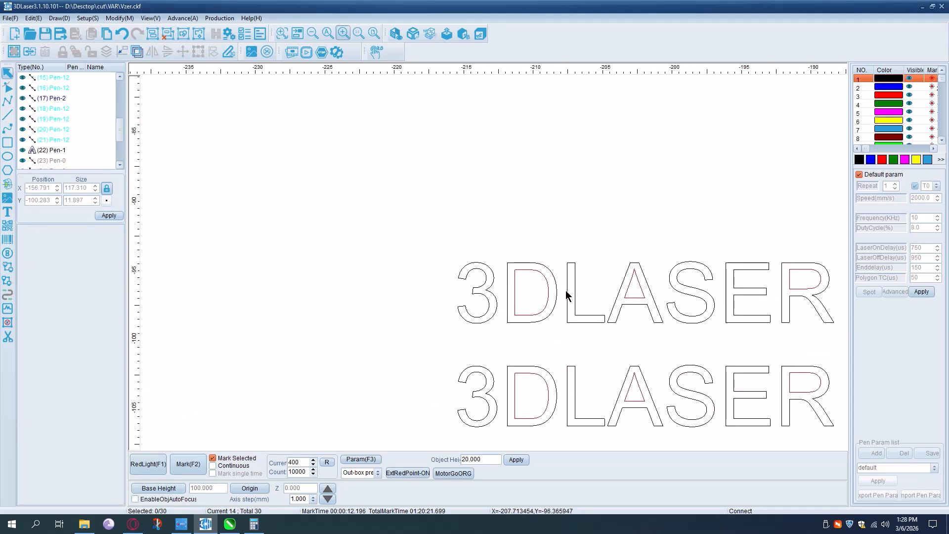
{"action": "scroll", "coordinate": [577, 279], "scroll_direction": "up", "scroll_amount": 3}
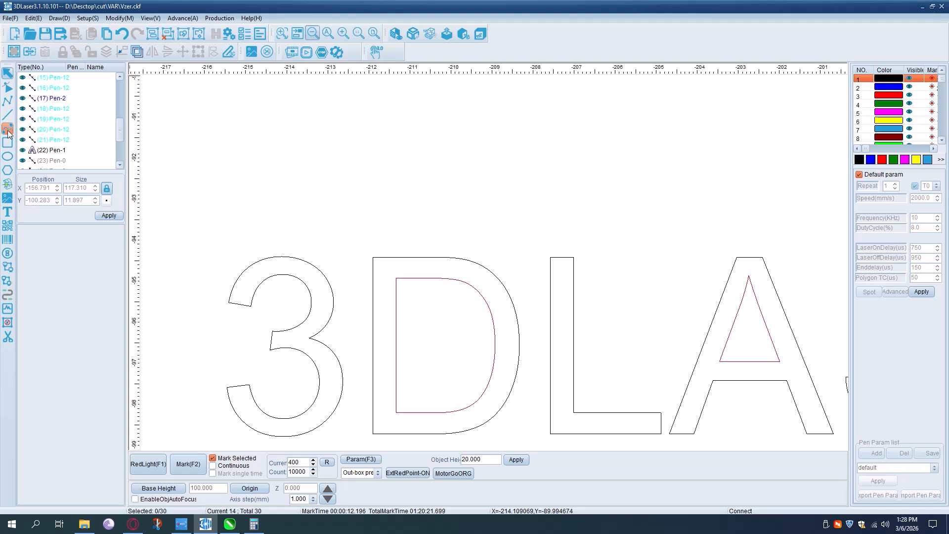
- Draw a horizontal line about 0.55 mm long across the stem of the letter L in the top 3DLASER text
{"action": "left_click", "coordinate": [8, 115]}
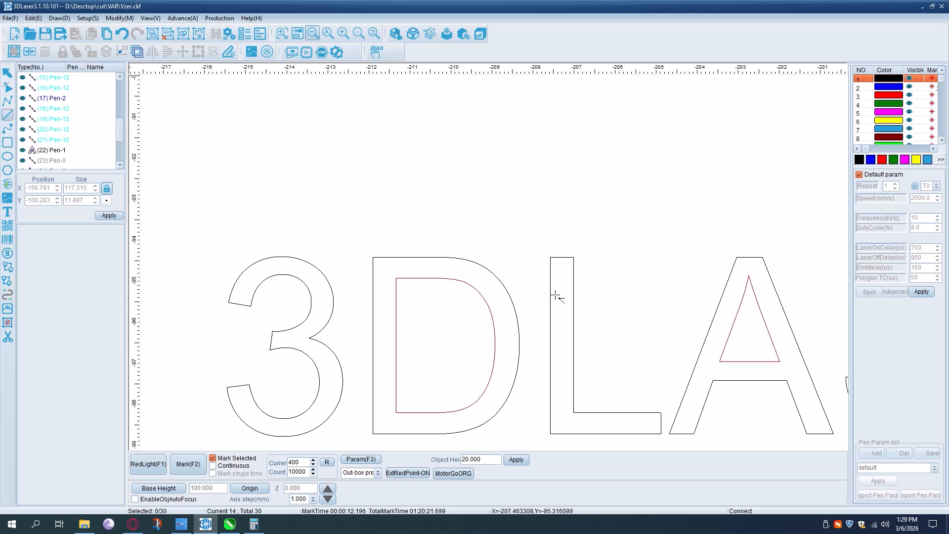
{"action": "scroll", "coordinate": [553, 296], "scroll_direction": "up", "scroll_amount": 2}
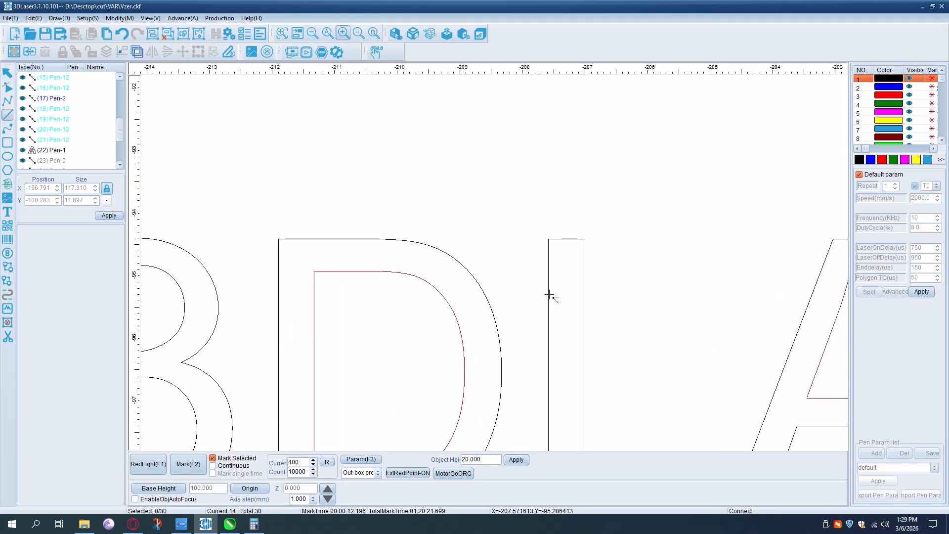
{"action": "left_click", "coordinate": [585, 293]}
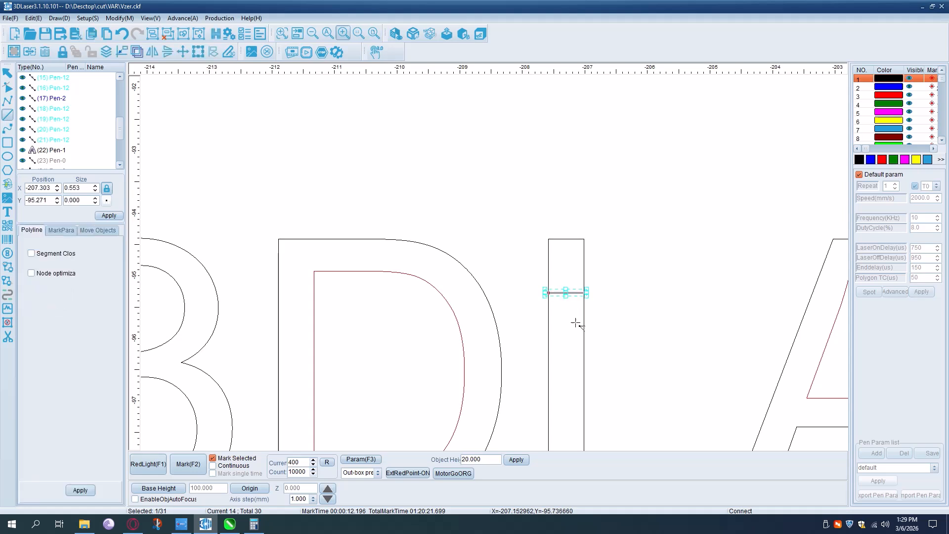
- Delete the short line crossing the stem of the letter L
{"action": "scroll", "coordinate": [547, 272], "scroll_direction": "down", "scroll_amount": 2}
{"action": "left_click", "coordinate": [547, 268]}
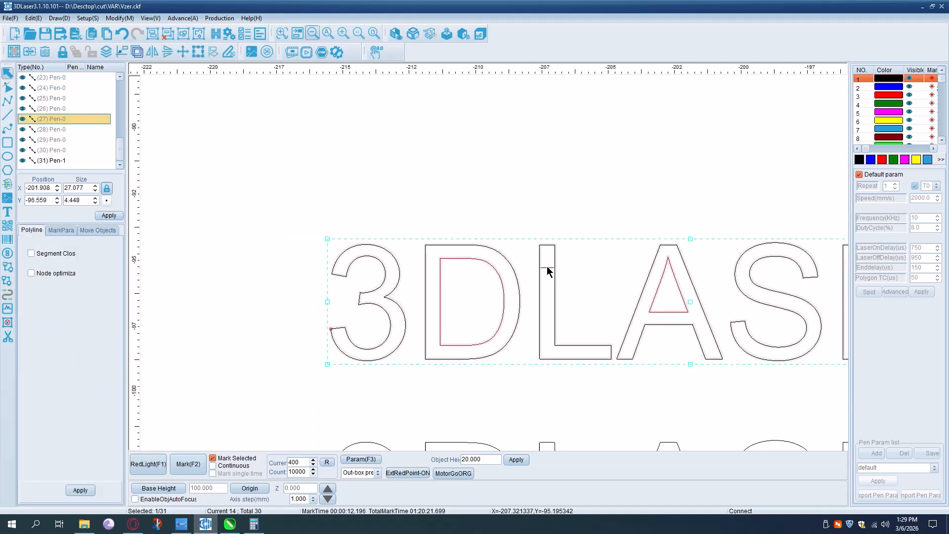
{"action": "left_click", "coordinate": [553, 269]}
{"action": "key", "text": "Delete"}
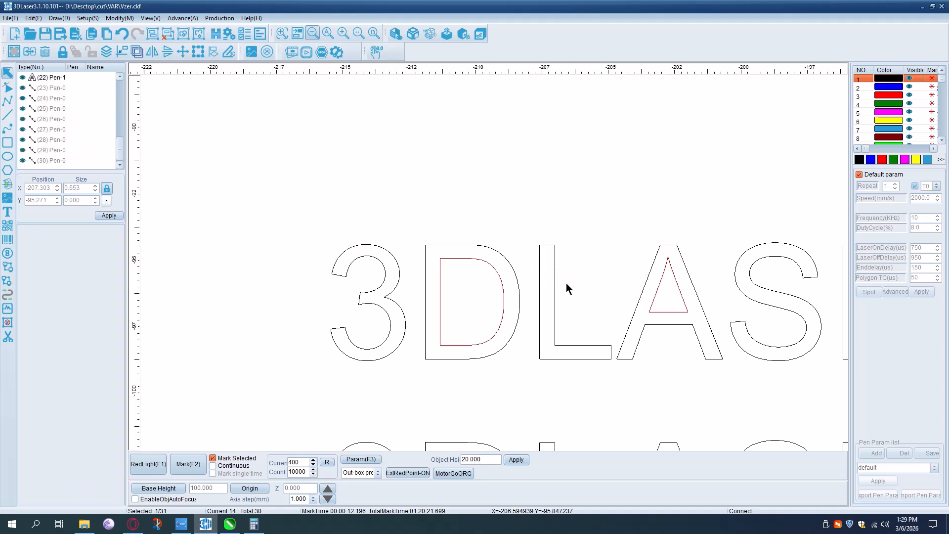
{"action": "left_click", "coordinate": [553, 274]}
{"action": "scroll", "coordinate": [553, 275], "scroll_direction": "down", "scroll_amount": 2}
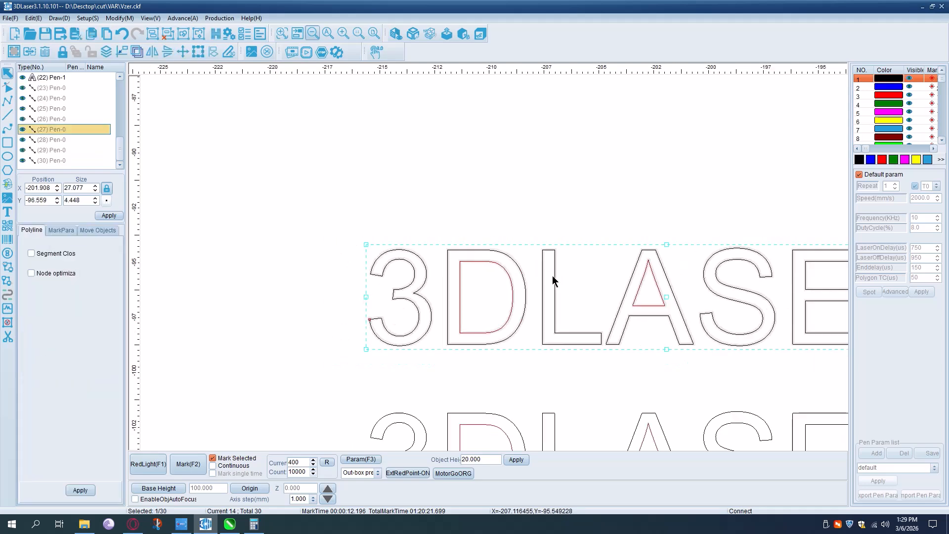
{"action": "scroll", "coordinate": [548, 275], "scroll_direction": "down", "scroll_amount": 4}
{"action": "scroll", "coordinate": [658, 290], "scroll_direction": "up", "scroll_amount": 4}
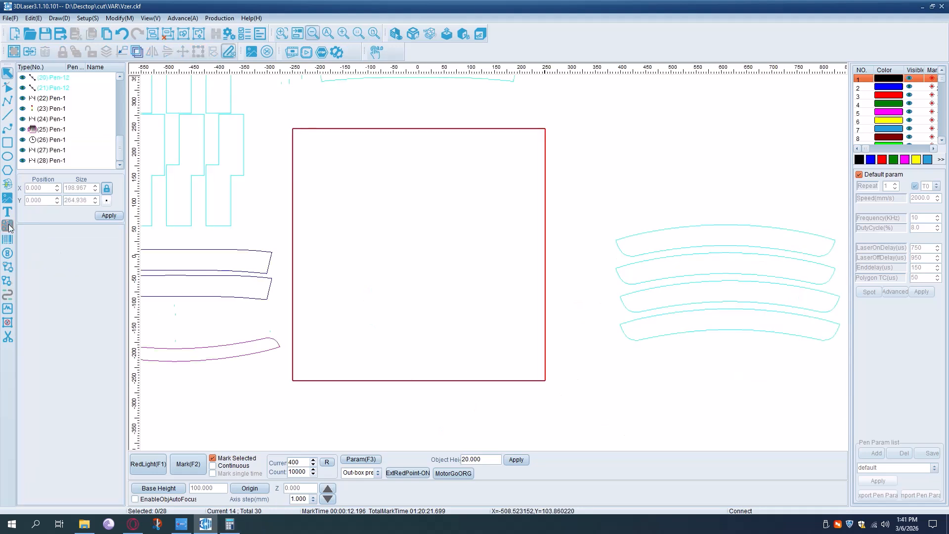
- Import the vector file Ck Laser from the cut folder on the desktop, placed at the center of the work area
{"action": "left_click", "coordinate": [8, 184]}
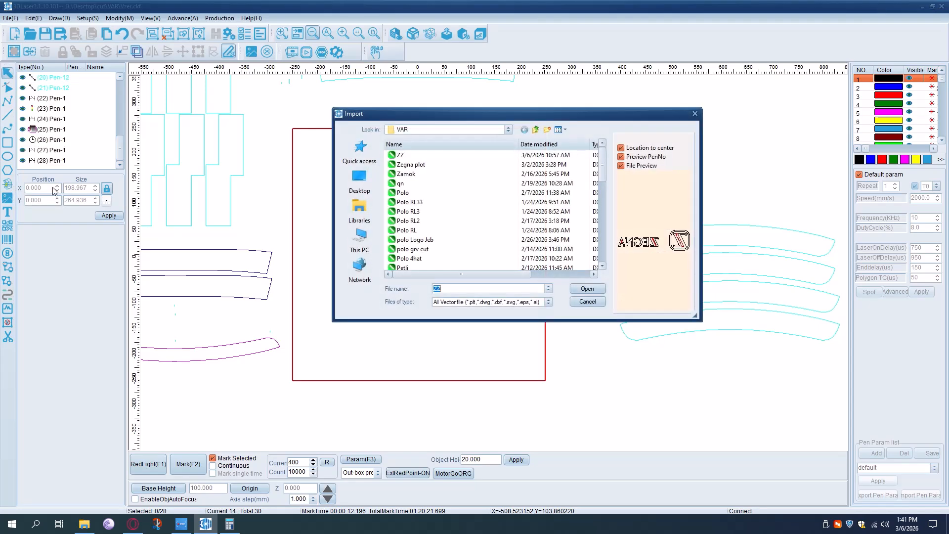
{"action": "left_click", "coordinate": [536, 129]}
{"action": "left_click", "coordinate": [535, 130]}
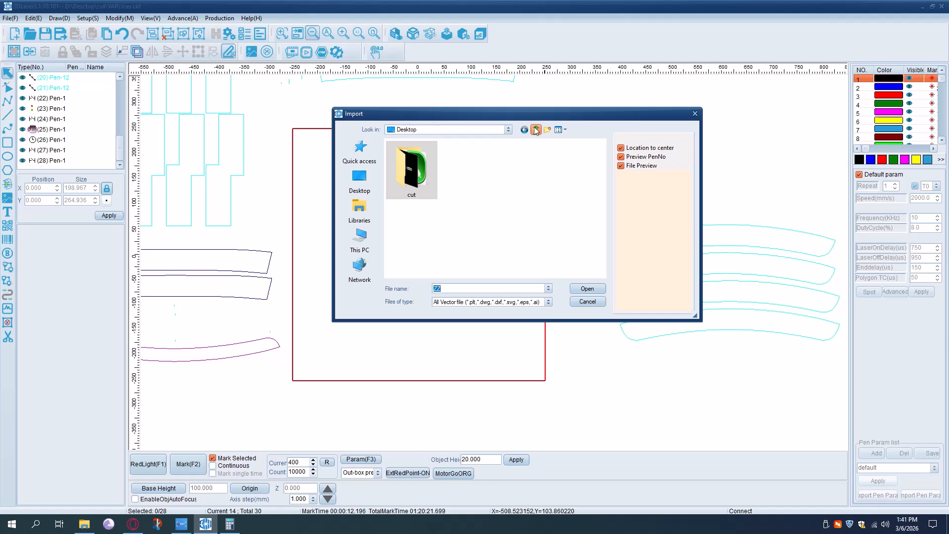
{"action": "double_click", "coordinate": [409, 165]}
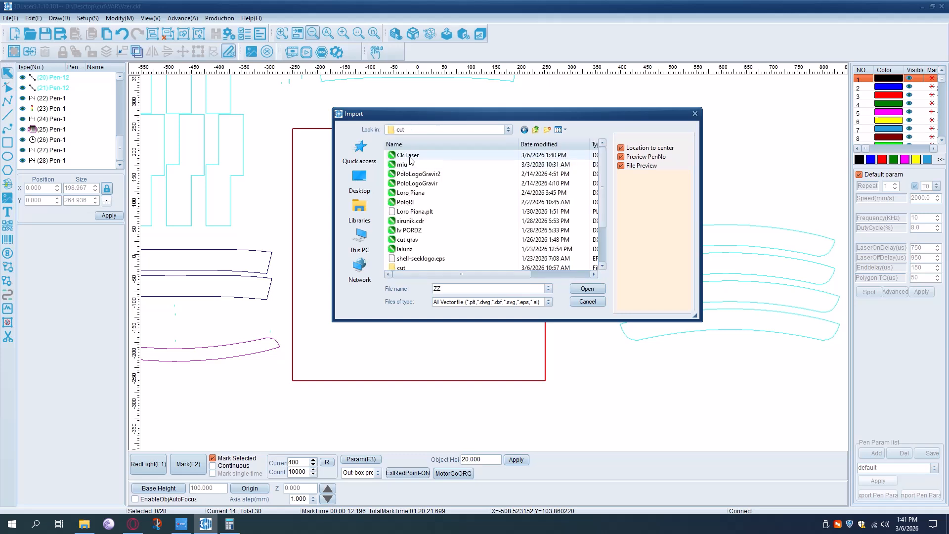
{"action": "left_click", "coordinate": [409, 156]}
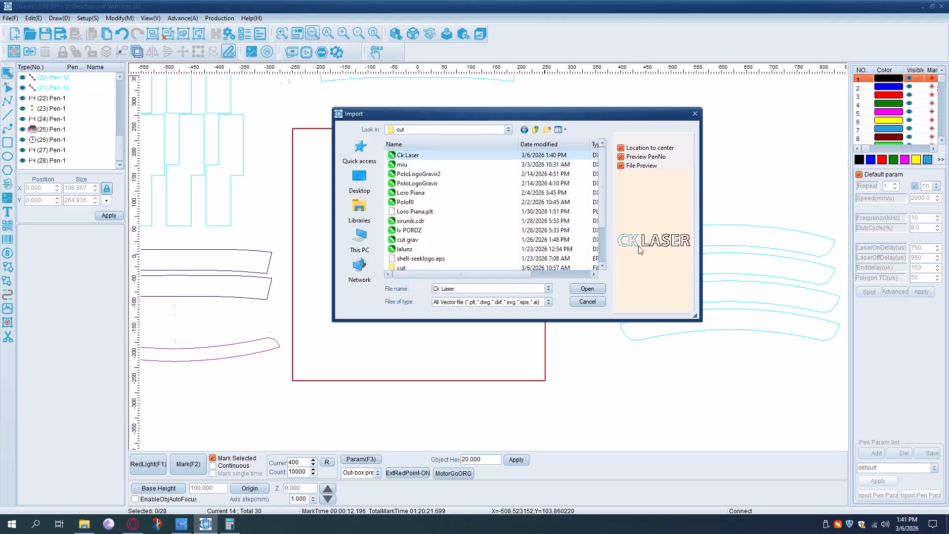
{"action": "left_click", "coordinate": [587, 289]}
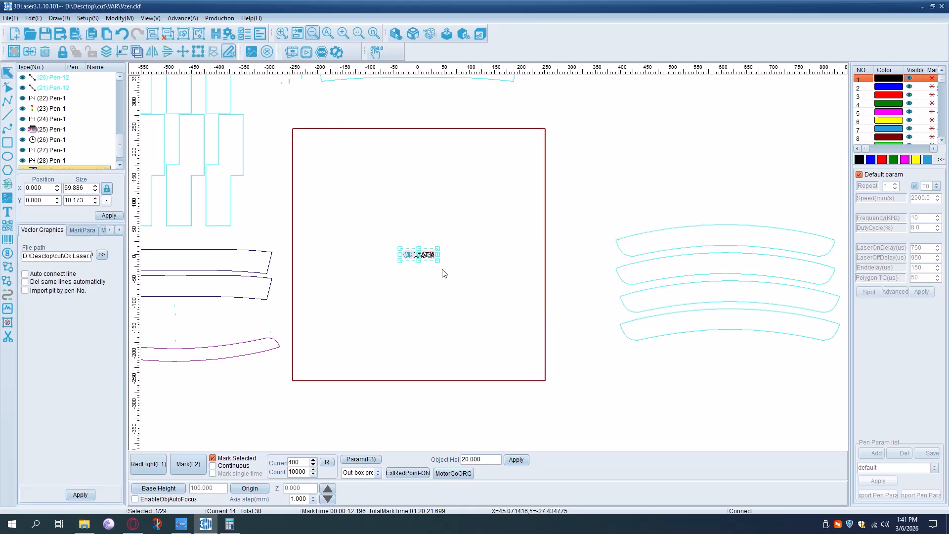
{"action": "scroll", "coordinate": [400, 259], "scroll_direction": "up", "scroll_amount": 2}
{"action": "scroll", "coordinate": [434, 259], "scroll_direction": "up", "scroll_amount": 2}
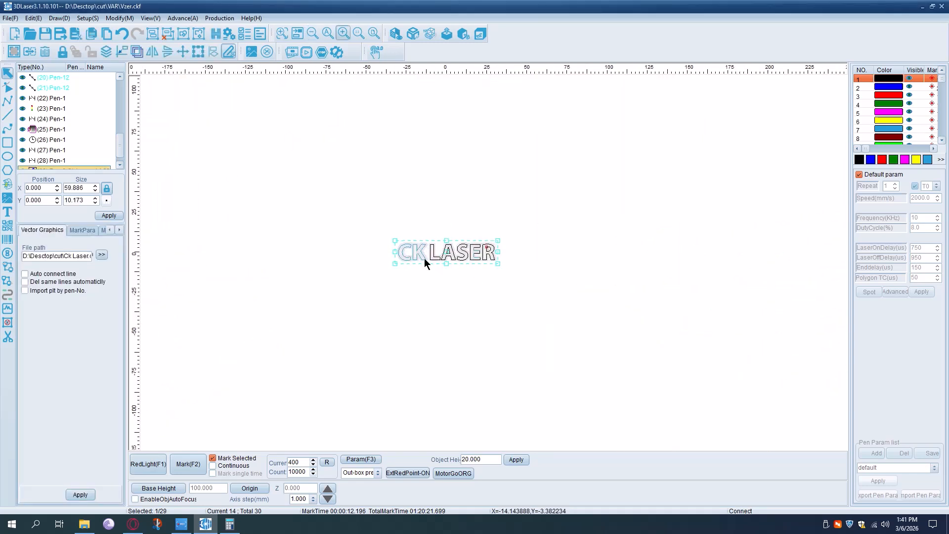
{"action": "left_click", "coordinate": [514, 259]}
{"action": "scroll", "coordinate": [484, 259], "scroll_direction": "up", "scroll_amount": 2}
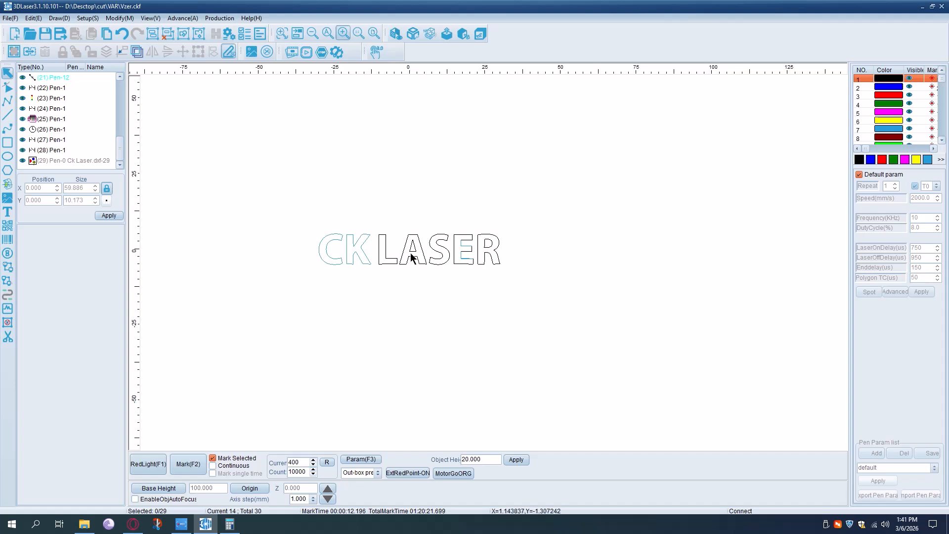
{"action": "scroll", "coordinate": [413, 250], "scroll_direction": "up", "scroll_amount": 2}
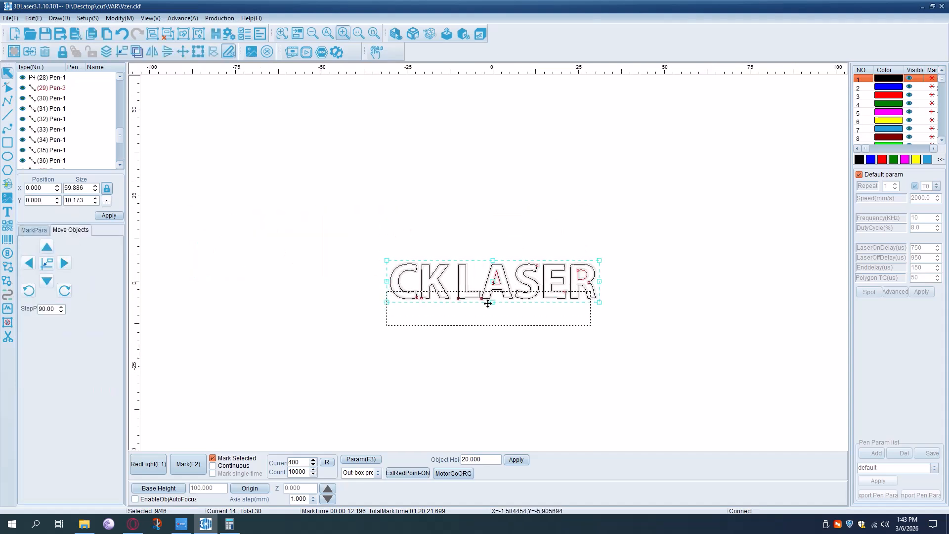
- Move the duplicate CK LASER contours about 17 mm below the original and mirror them horizontally
{"action": "left_click_drag", "start_coordinate": [488, 301], "coordinate": [487, 339]}
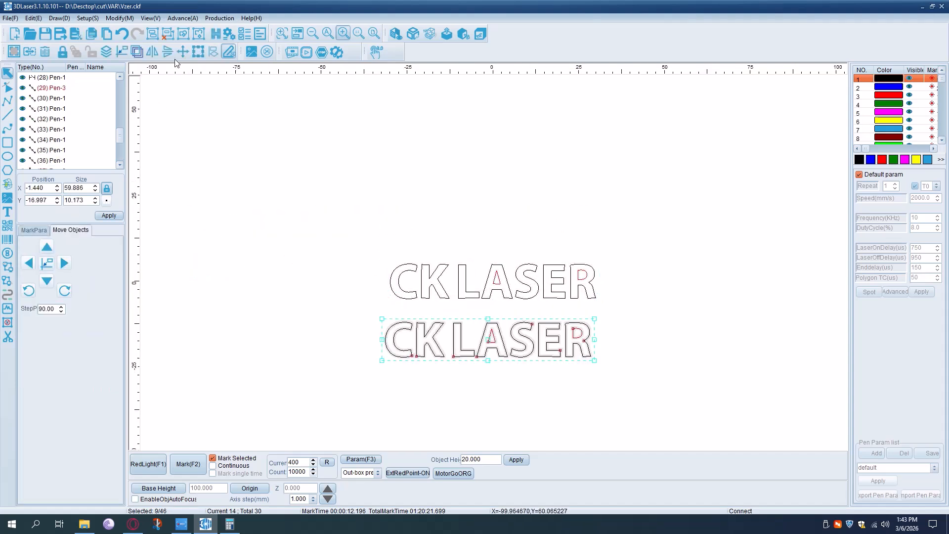
{"action": "left_click", "coordinate": [153, 52]}
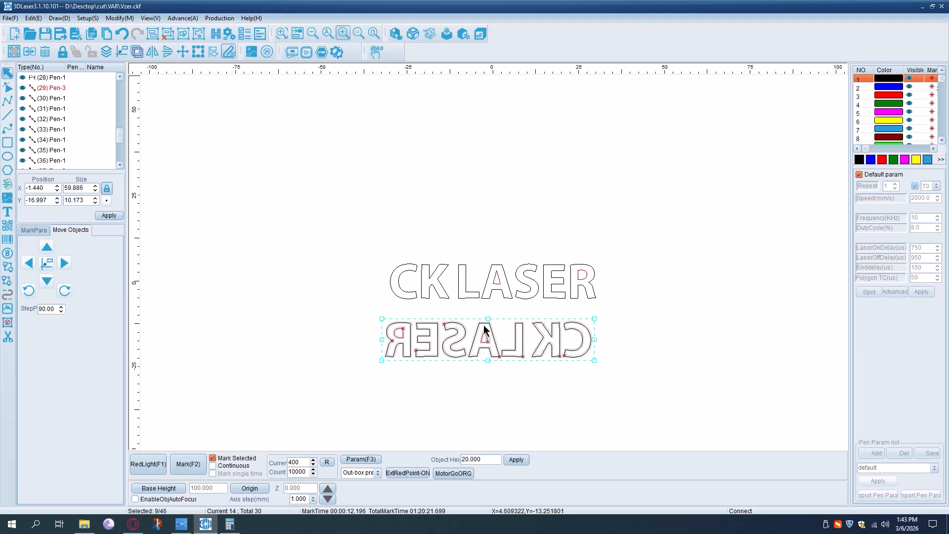
{"action": "left_click", "coordinate": [555, 373]}
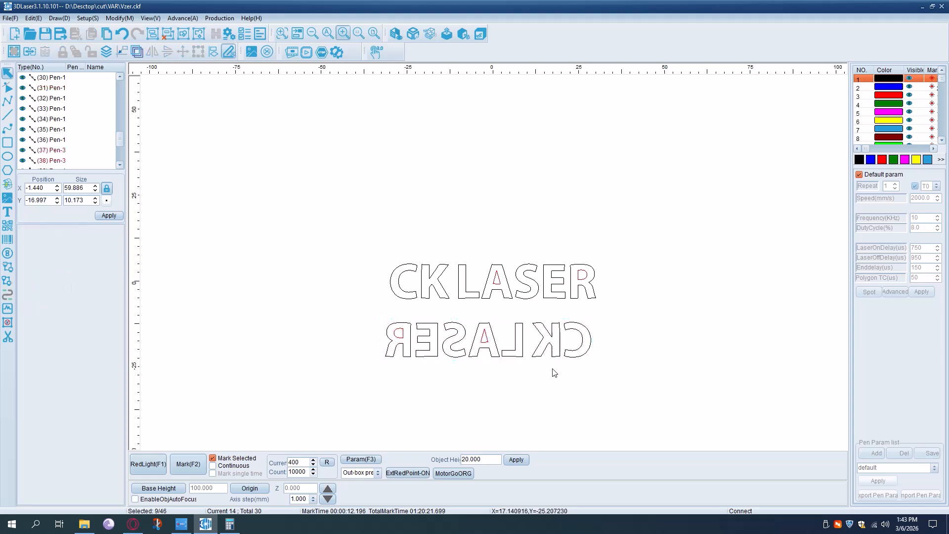
{"action": "scroll", "coordinate": [416, 374], "scroll_direction": "up", "scroll_amount": 2}
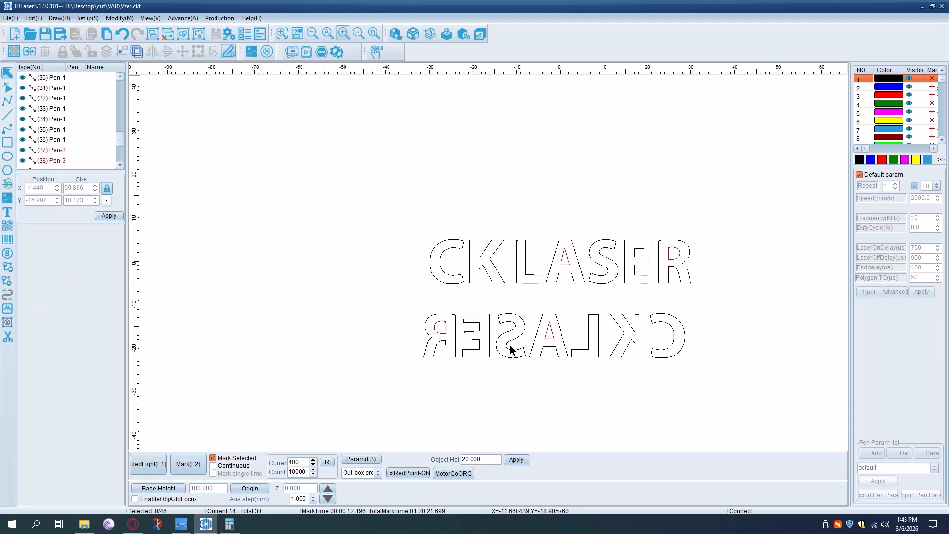
{"action": "scroll", "coordinate": [423, 364], "scroll_direction": "down", "scroll_amount": 2}
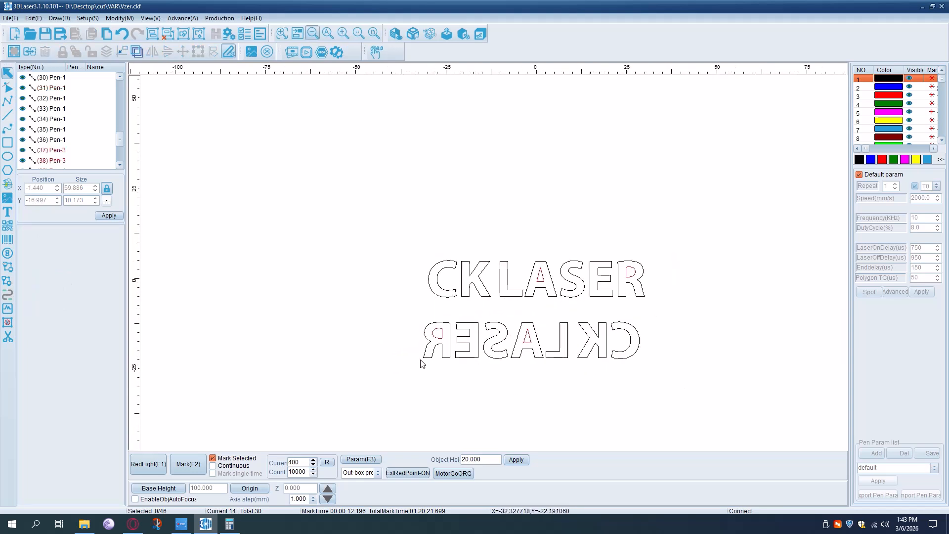